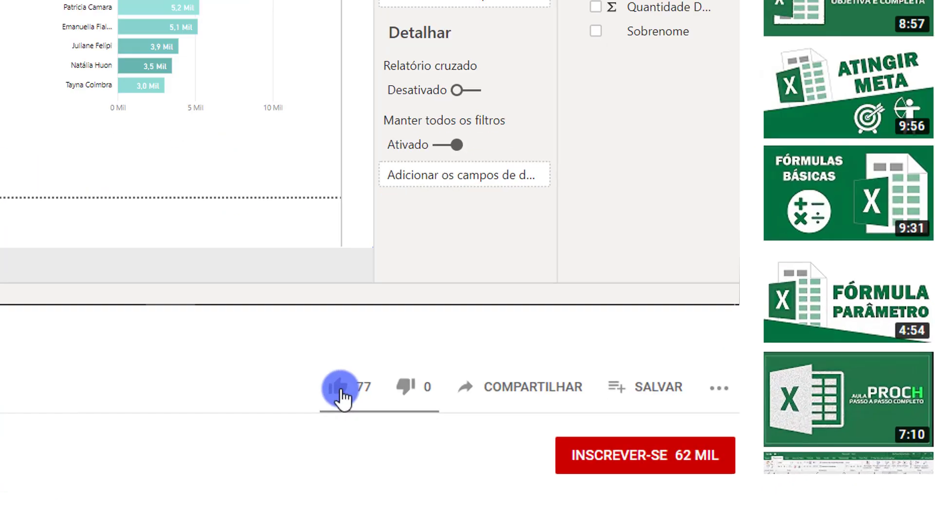
left_click(480, 463)
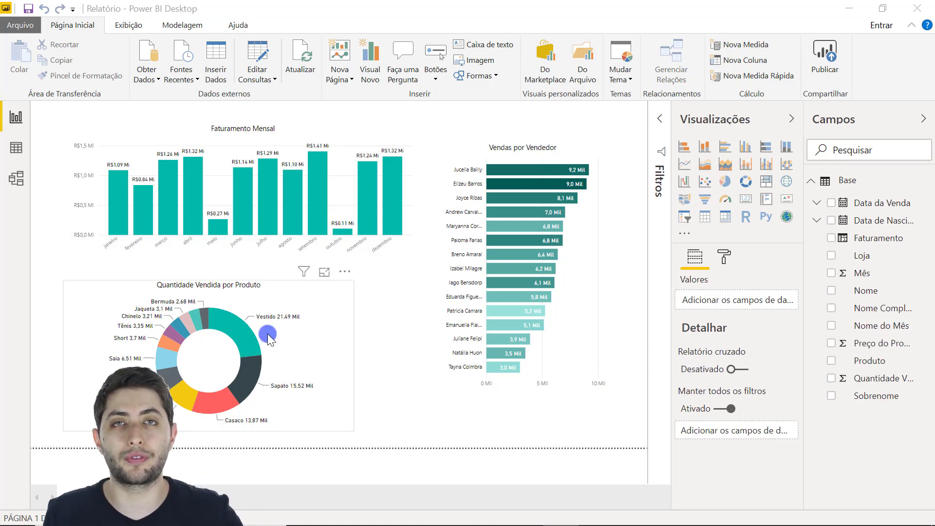
- Add a new blank page to the sales report
mouse_move(542, 270)
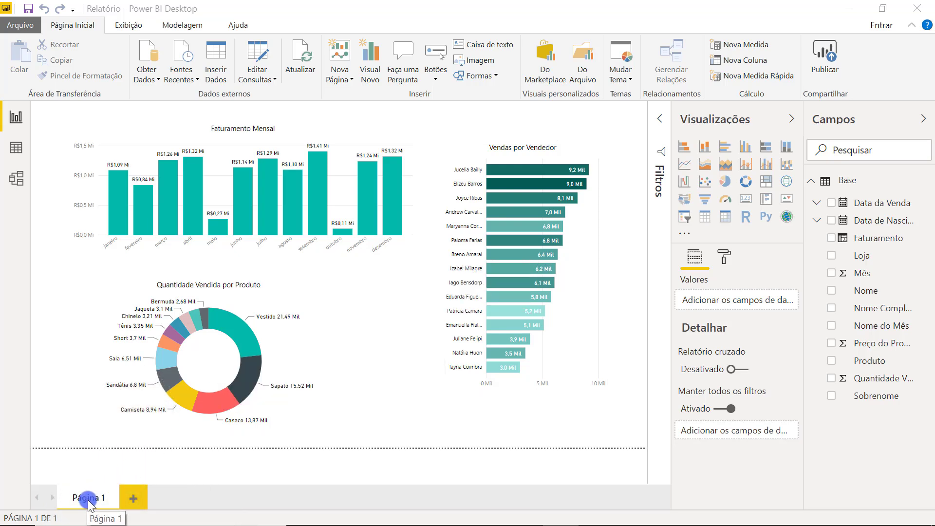
left_click(134, 499)
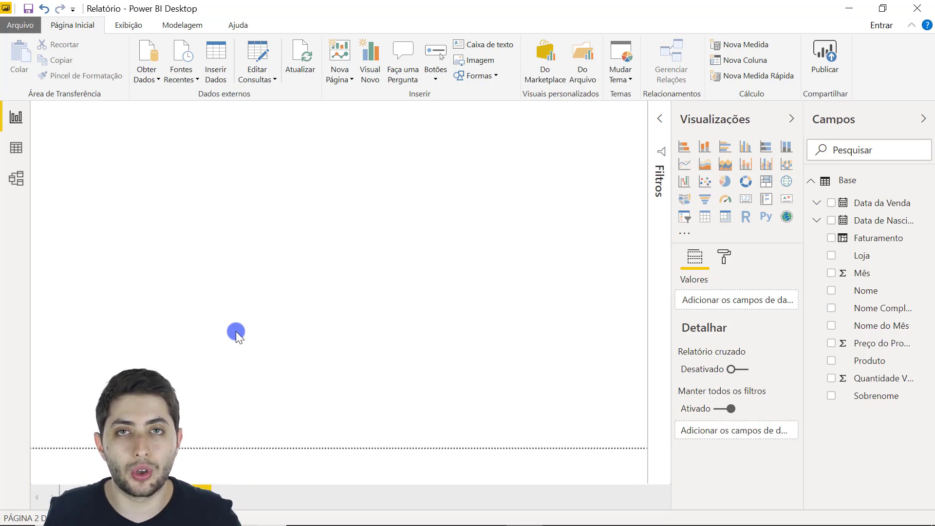
- Review the Nome, Data de Nascimento and Loja columns in the Base table's data
left_click(22, 142)
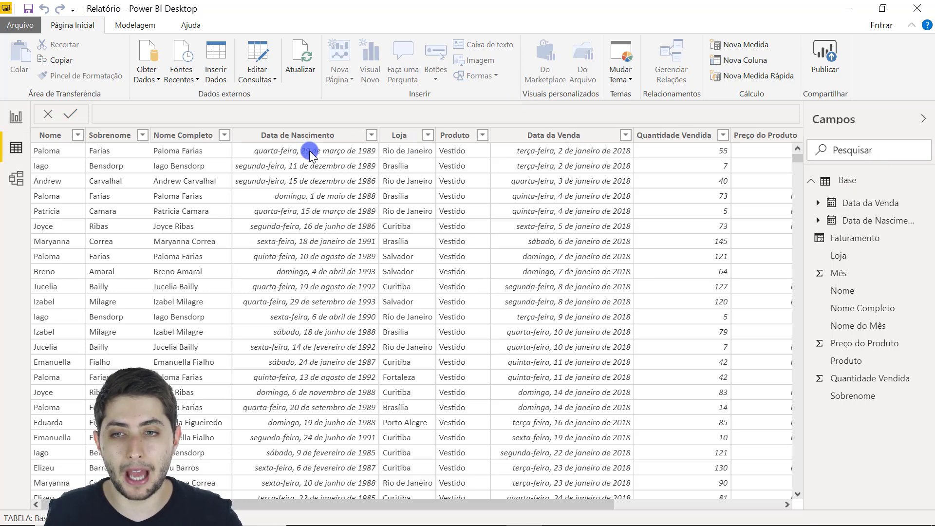
left_click(63, 136)
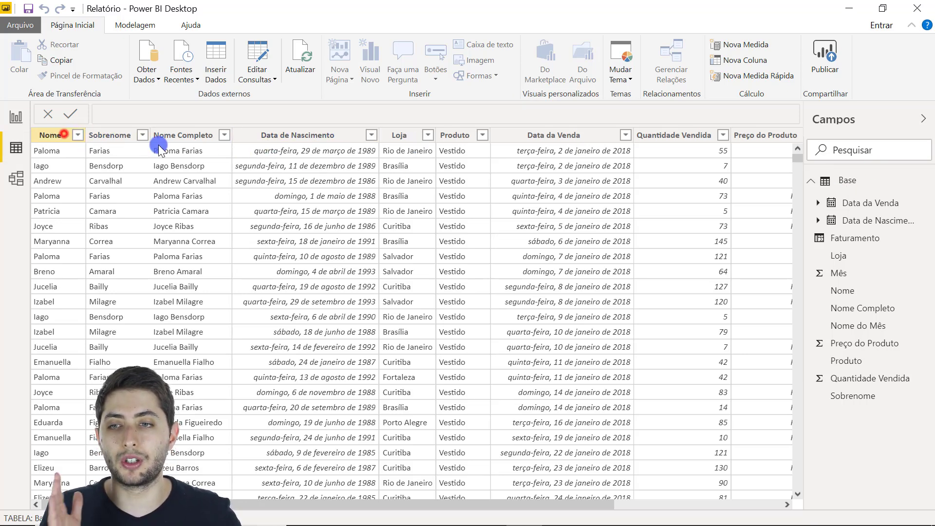
left_click(256, 134)
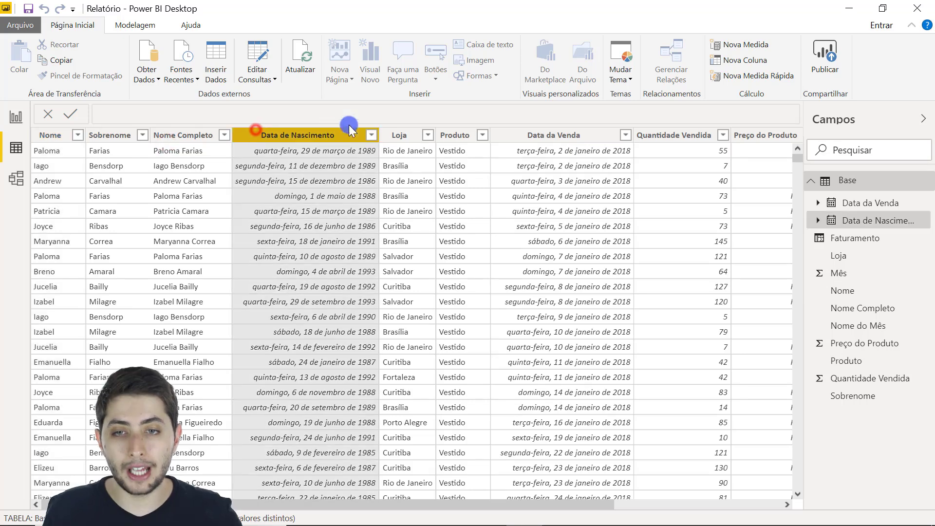
left_click(403, 134)
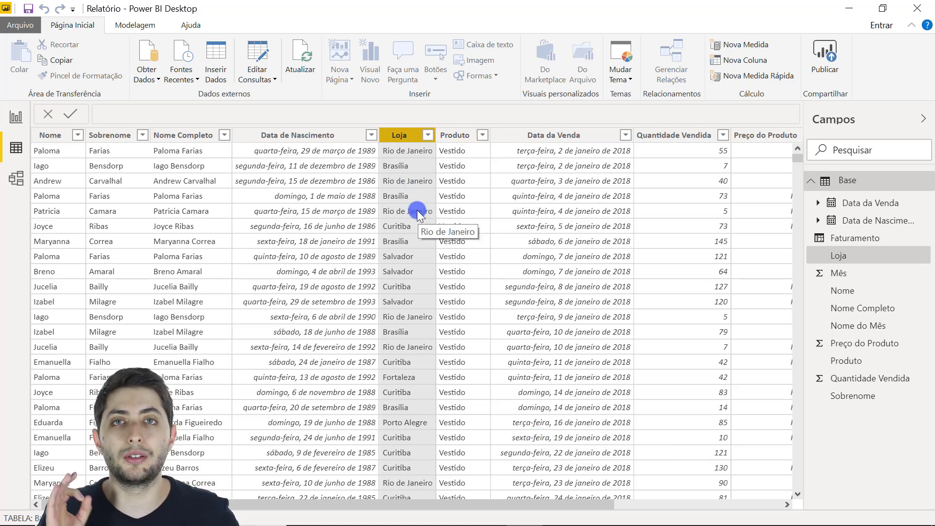
- Insert a Map visual on the blank report page and move it away from the page corner
left_click(15, 126)
left_click(191, 154)
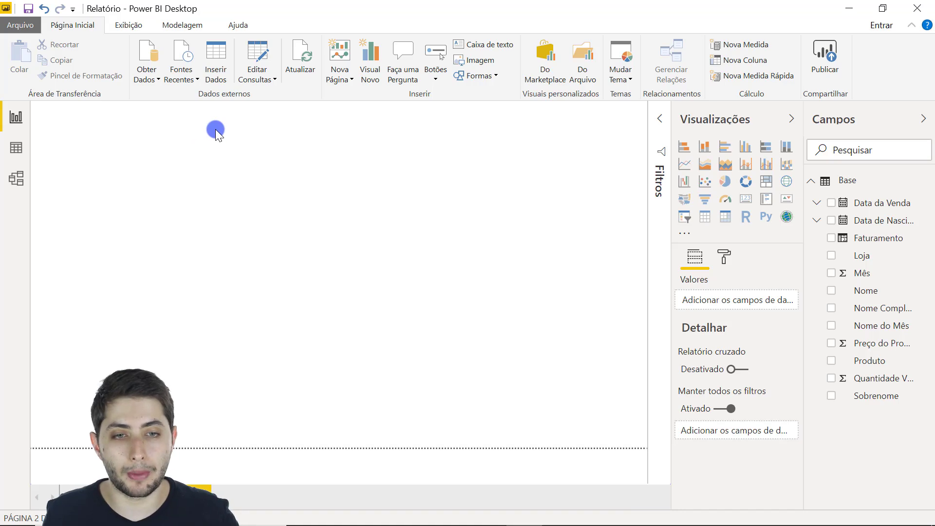
left_click(789, 184)
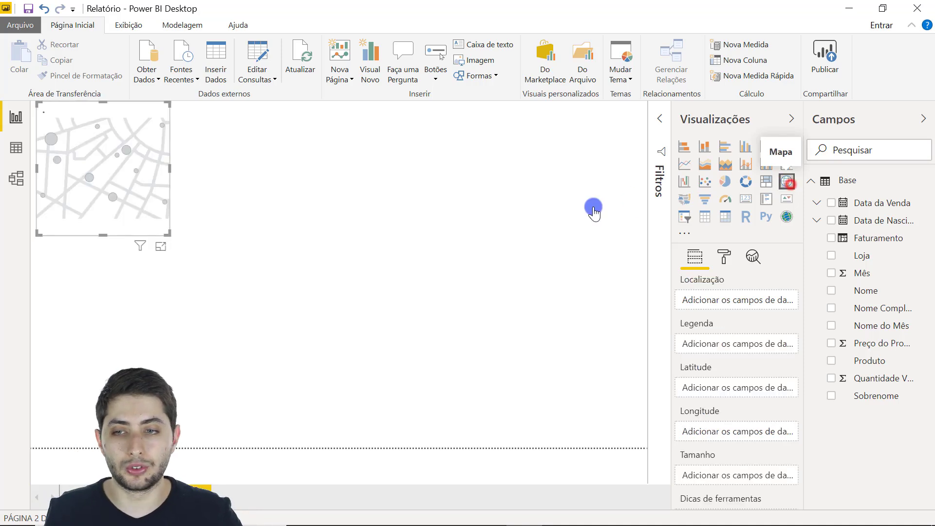
left_click_drag(138, 184, 251, 217)
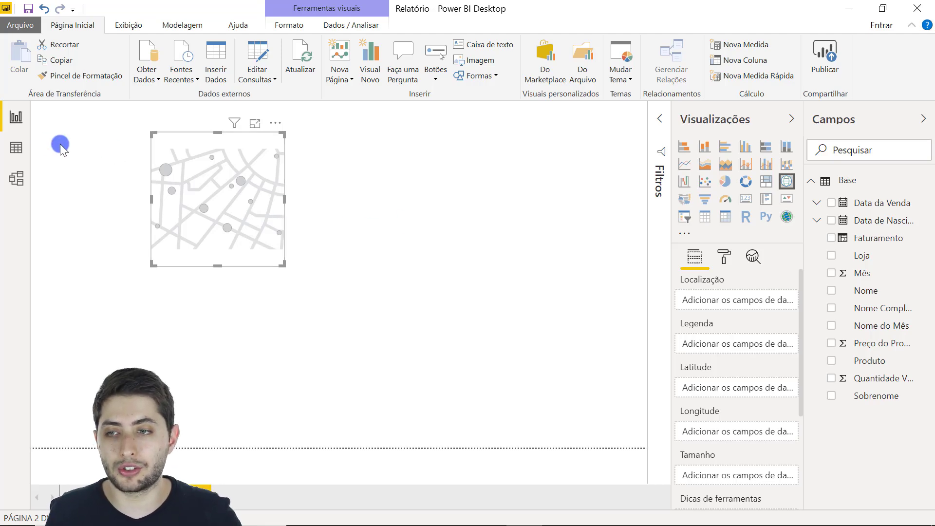
- Check the city names in the Loja column of the Base table and return to the report page
left_click(26, 145)
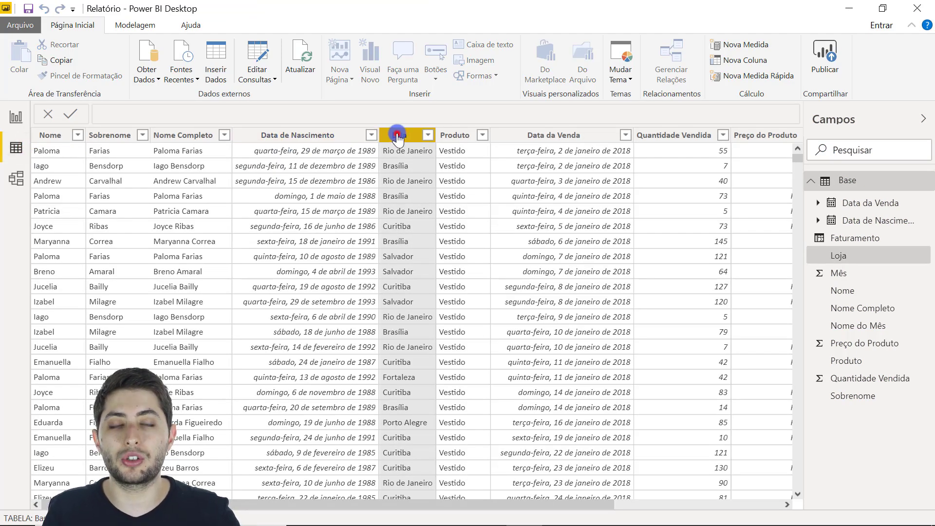
left_click(397, 137)
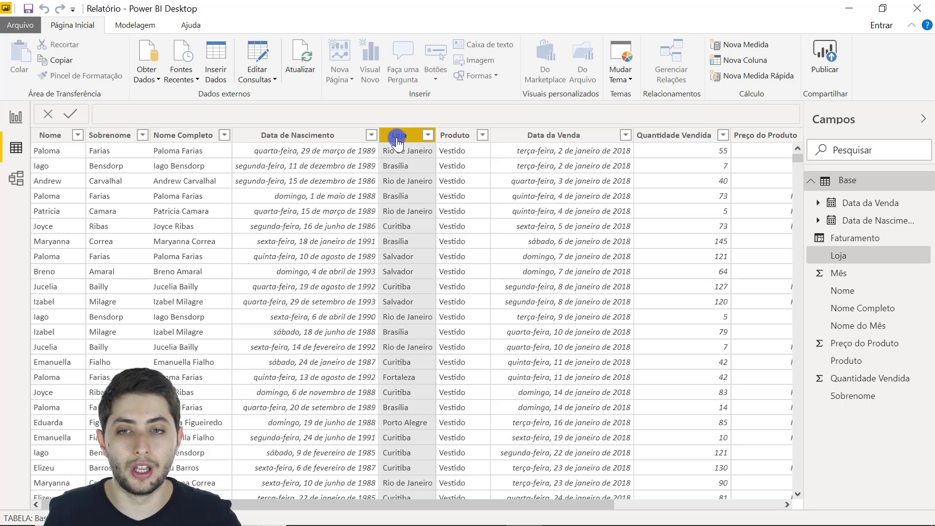
left_click(26, 121)
- Reposition the map slightly, assign the Loja field as its Localização and enlarge the visual
left_click(253, 192)
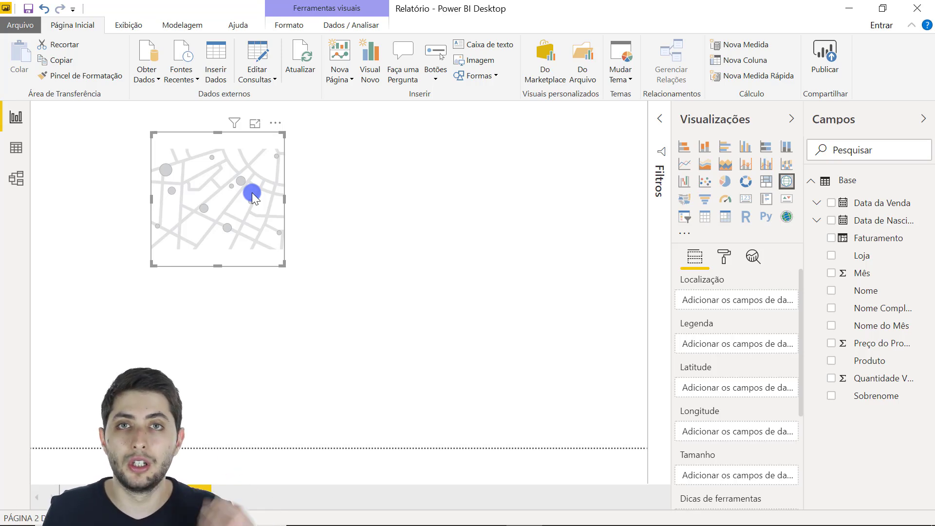
left_click_drag(256, 202, 271, 213)
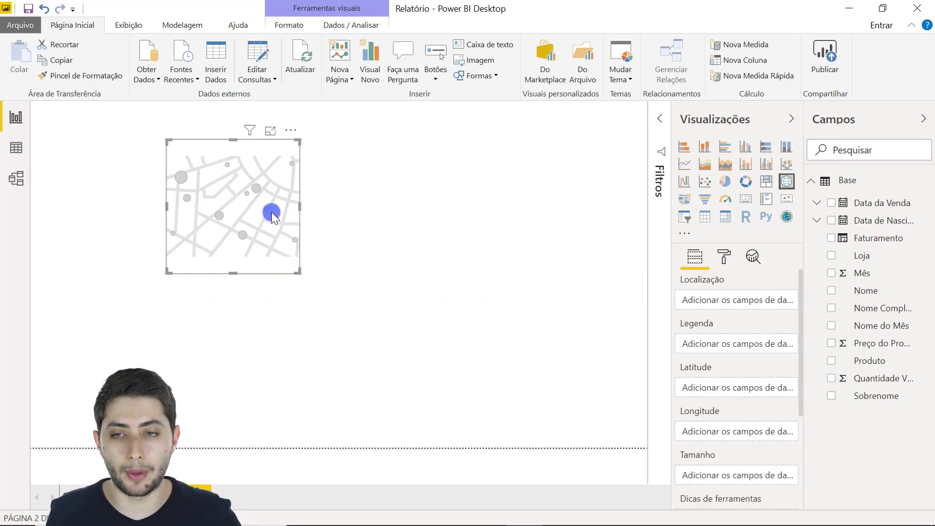
left_click_drag(889, 258, 753, 299)
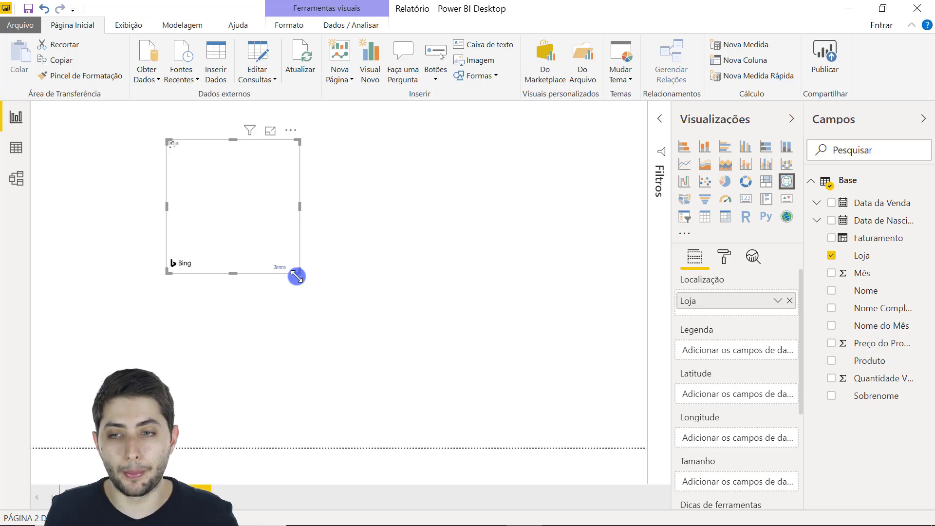
left_click_drag(297, 276, 321, 302)
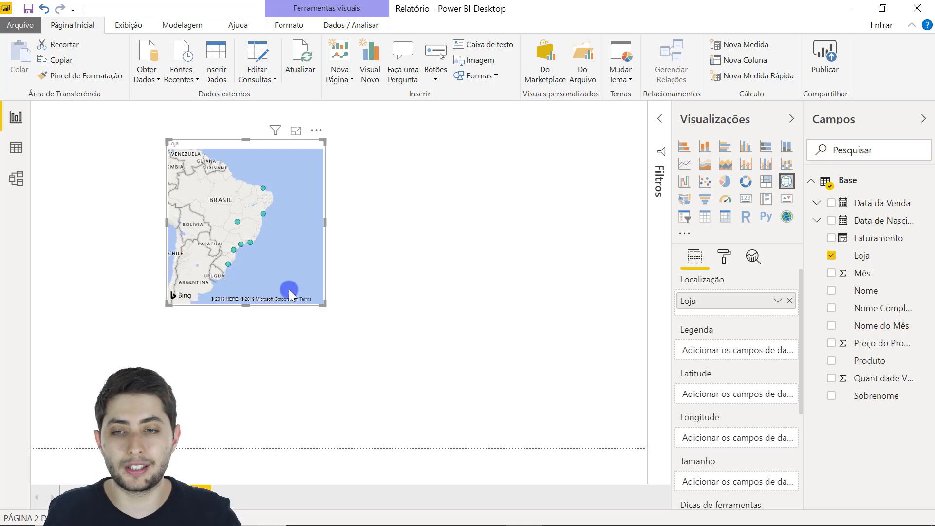
- Inspect the São Paulo and Brasília store points and assign Faturamento as the map's Tamanho field
scroll(240, 251, "up", 4)
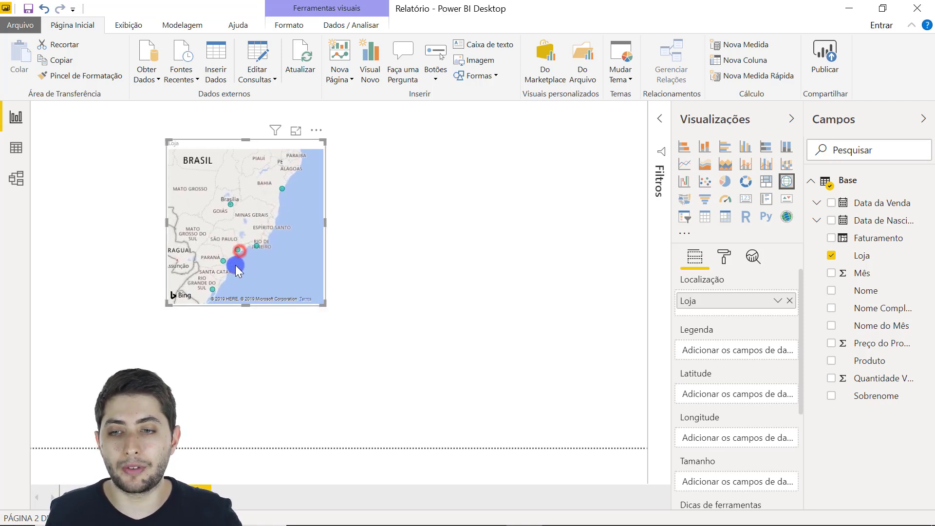
mouse_move(236, 251)
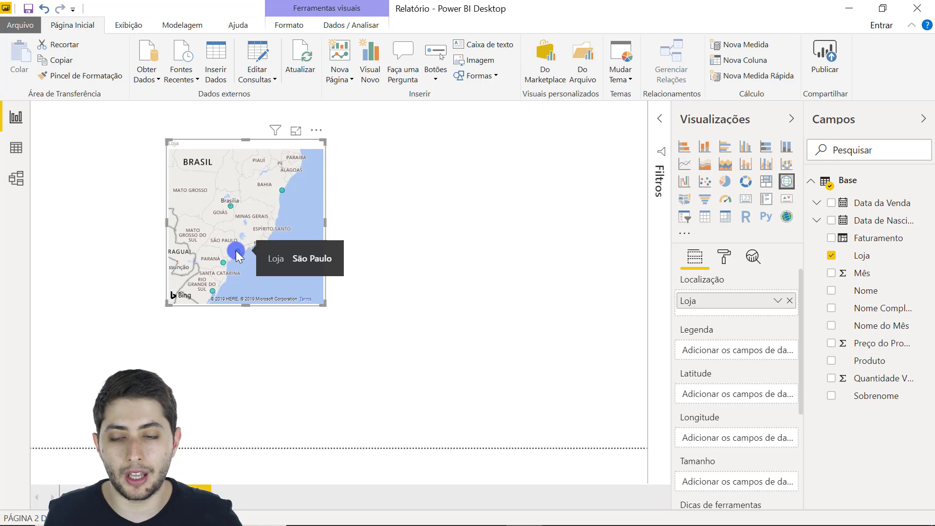
mouse_move(231, 207)
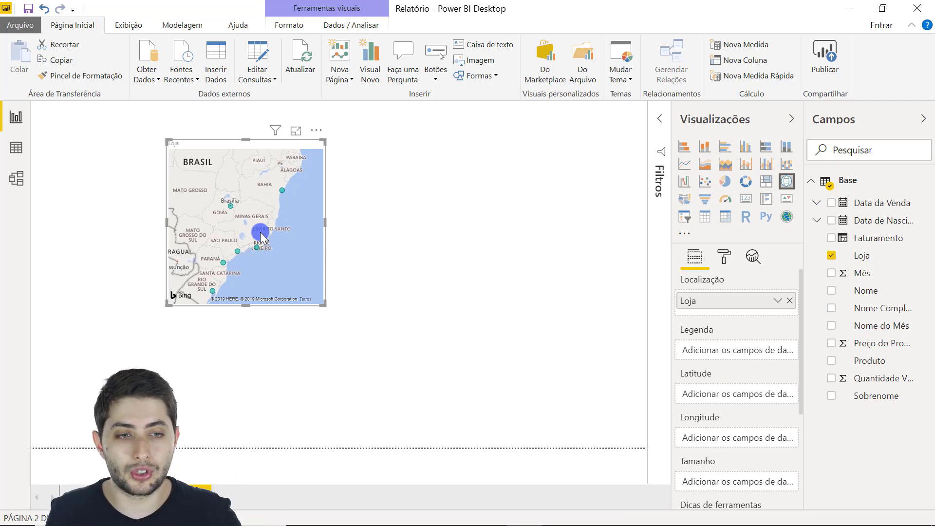
left_click_drag(854, 249, 745, 483)
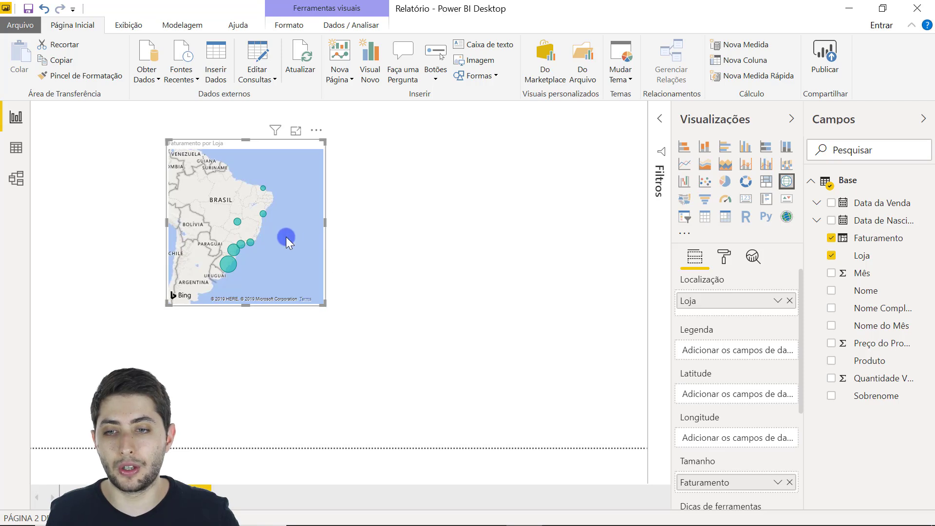
- Examine the sized store bubbles across Brazil, including the Faturamento of Porto Alegre, Curitiba and Rio de Janeiro
scroll(273, 243, "up", 3)
scroll(255, 258, "up", 1)
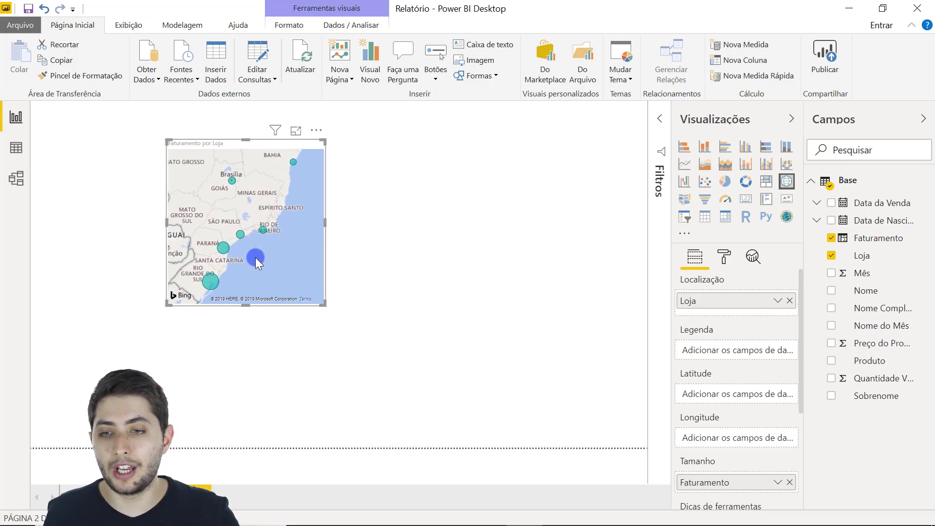
left_click_drag(247, 259, 269, 236)
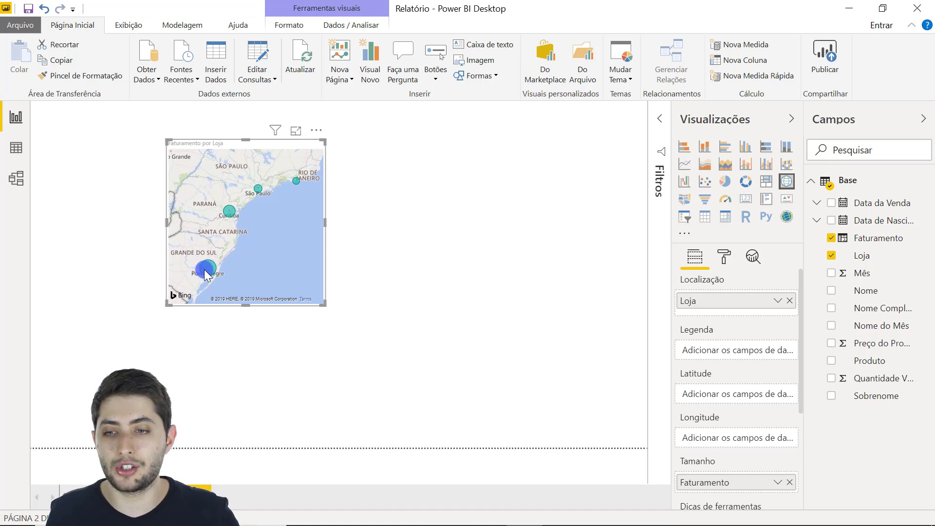
mouse_move(205, 270)
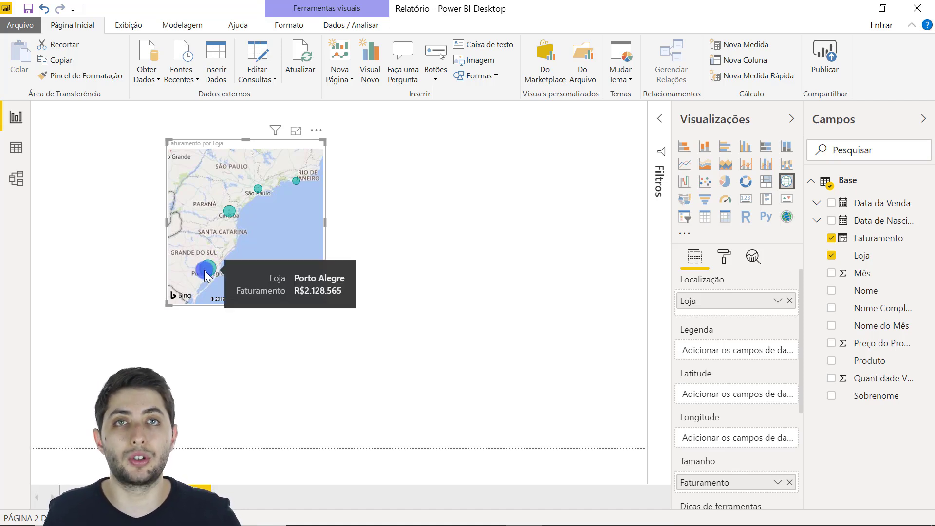
scroll(239, 239, "down", 2)
left_click_drag(247, 232, 223, 276)
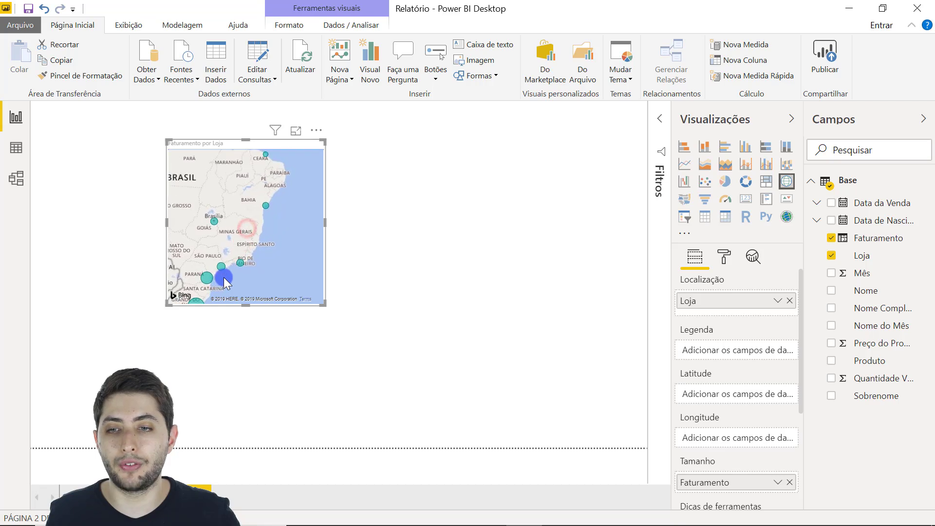
mouse_move(216, 260)
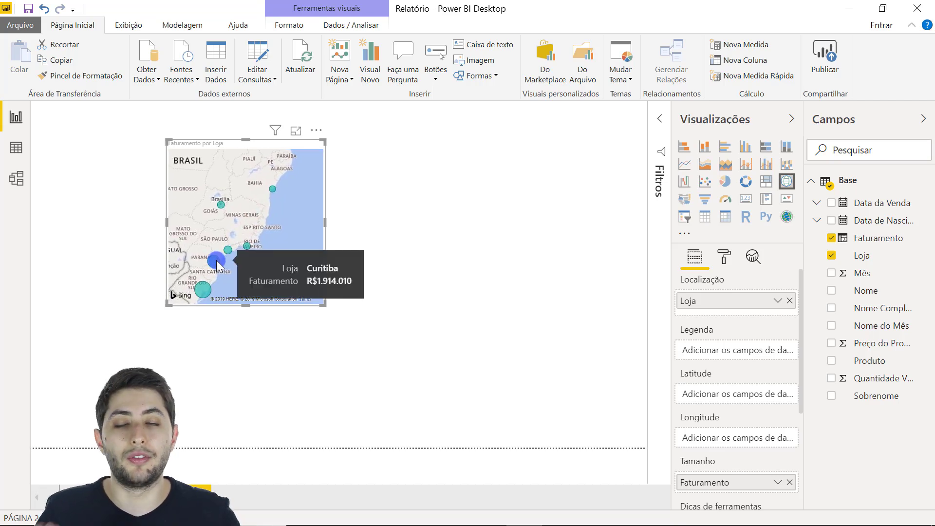
mouse_move(258, 242)
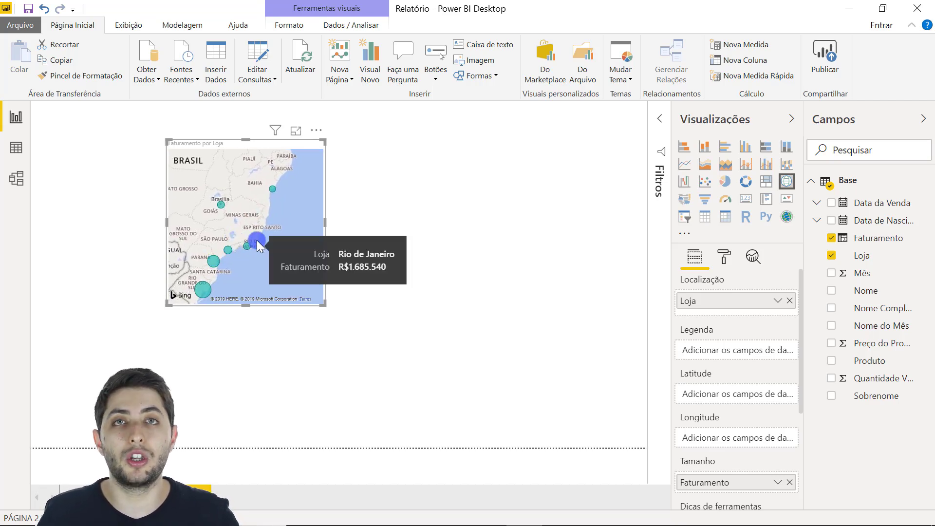
mouse_move(259, 236)
left_mouse_down()
mouse_move(258, 257)
mouse_move(269, 232)
left_mouse_up()
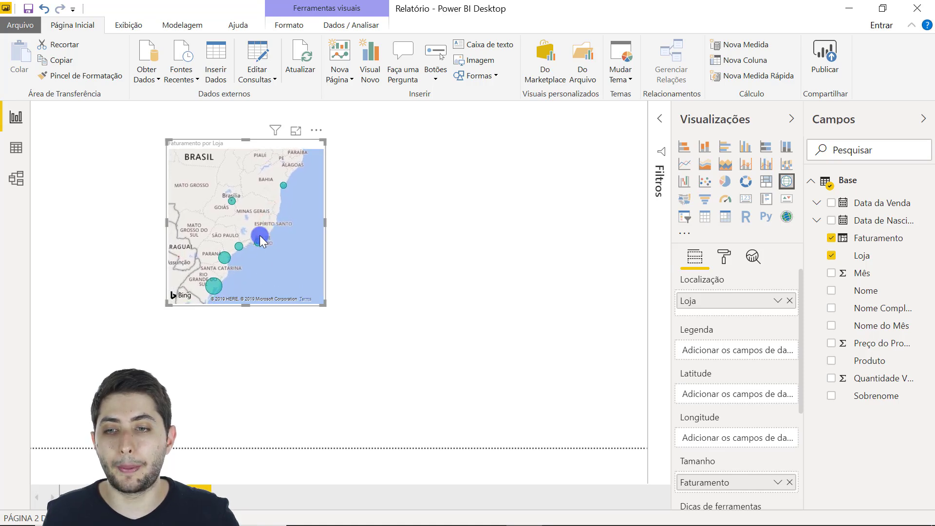
scroll(262, 240, "up", 4)
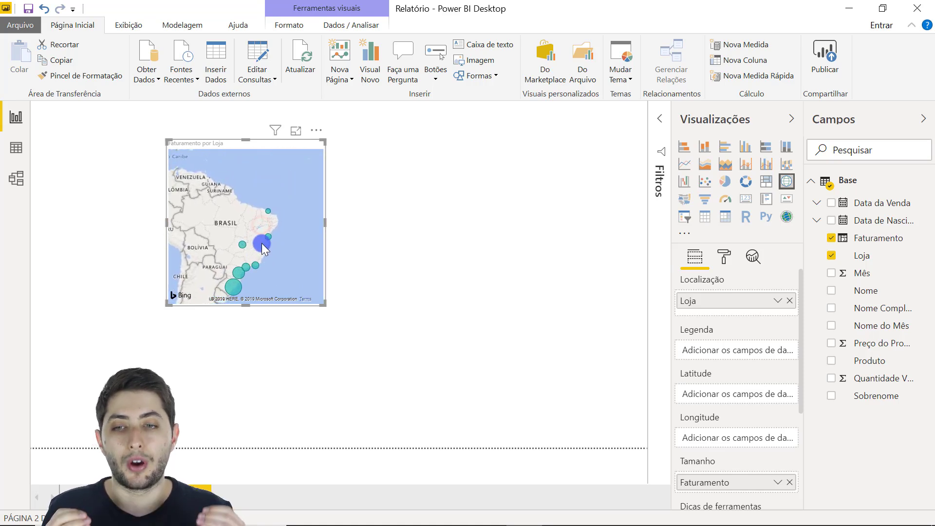
left_click_drag(262, 242, 267, 218)
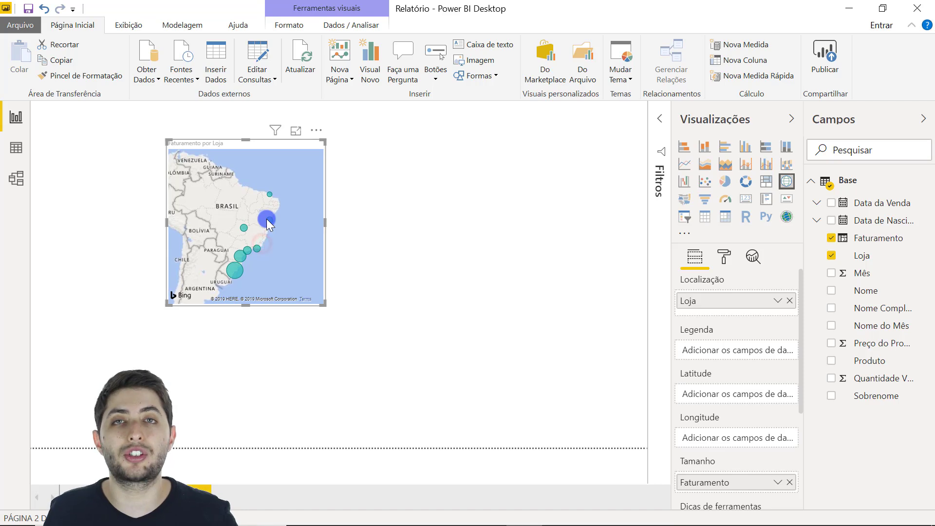
mouse_move(267, 218)
- Enlarge the map visual further so that it covers a wider area of South America
left_click_drag(324, 304, 351, 331)
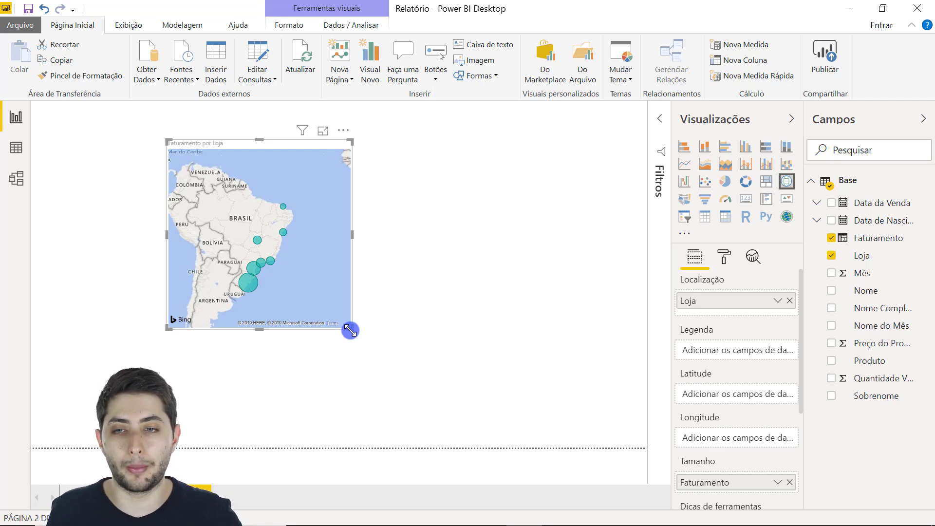
left_click(313, 247)
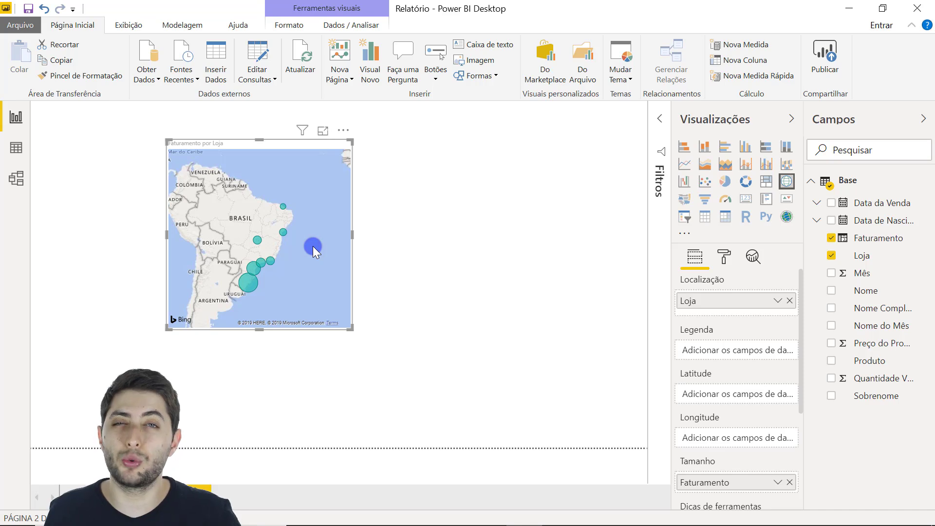
left_click(340, 184)
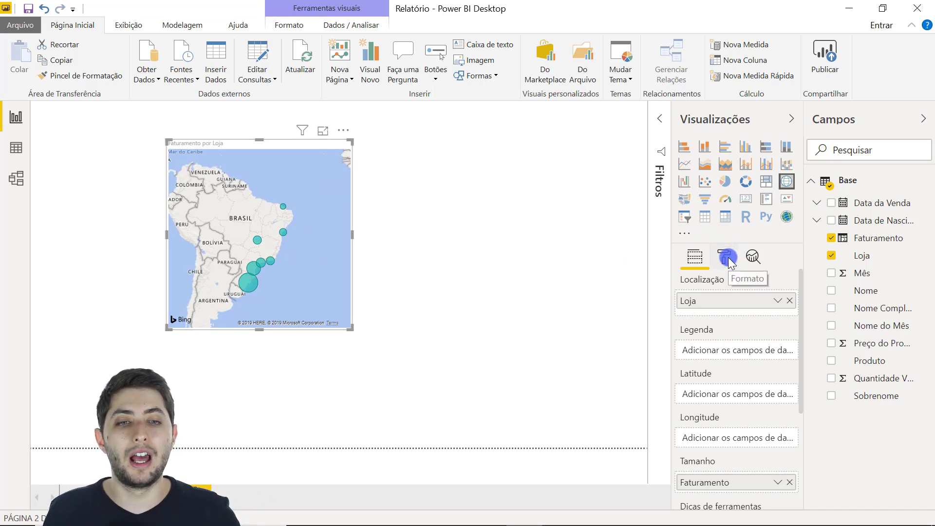
- Try the Aéreo and Escuro themes for the map visual's style
left_click(728, 258)
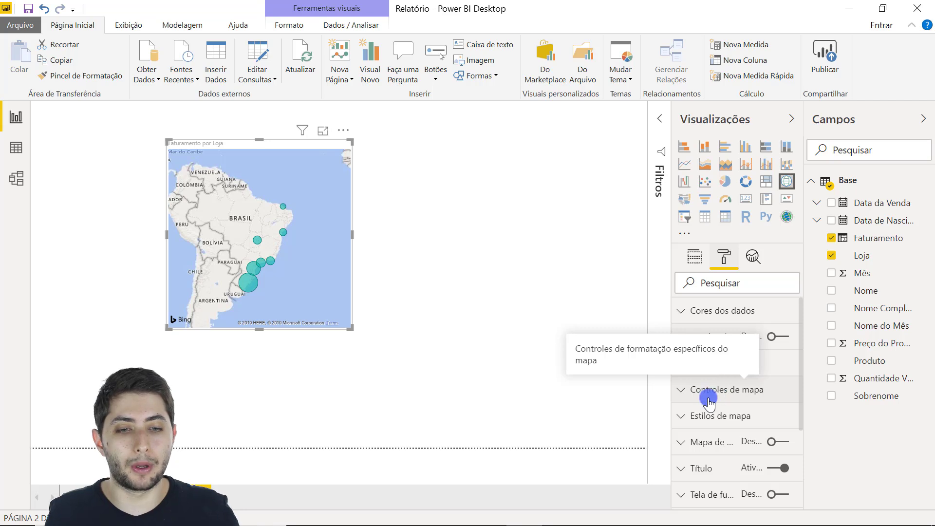
left_click(712, 417)
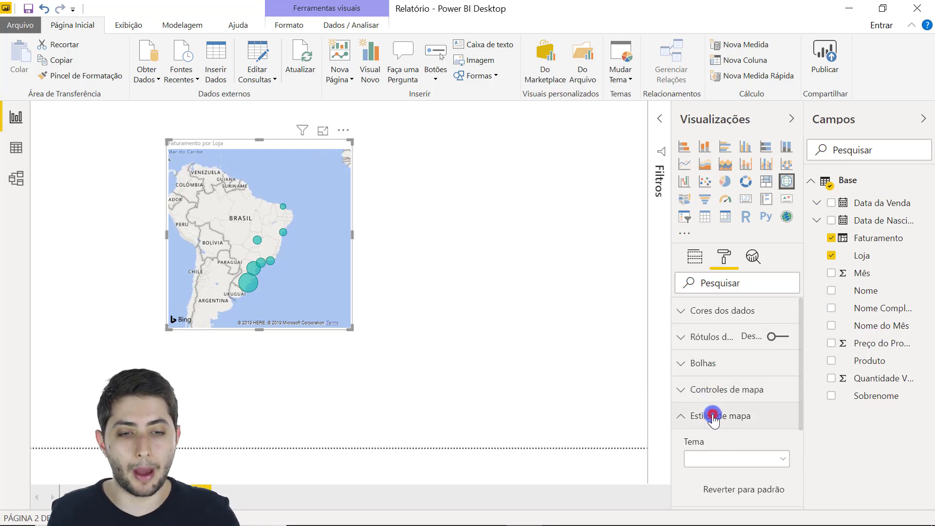
scroll(715, 418, "down", 2)
left_click(720, 386)
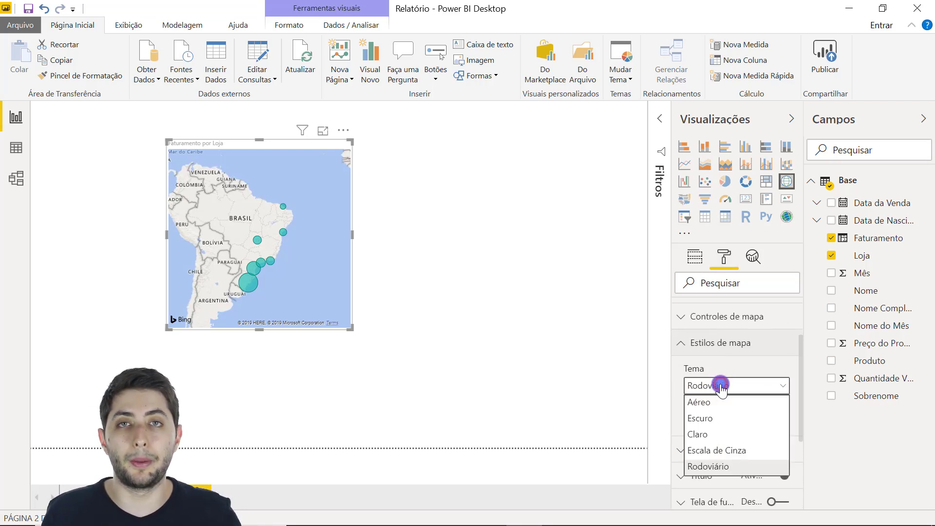
left_click(719, 402)
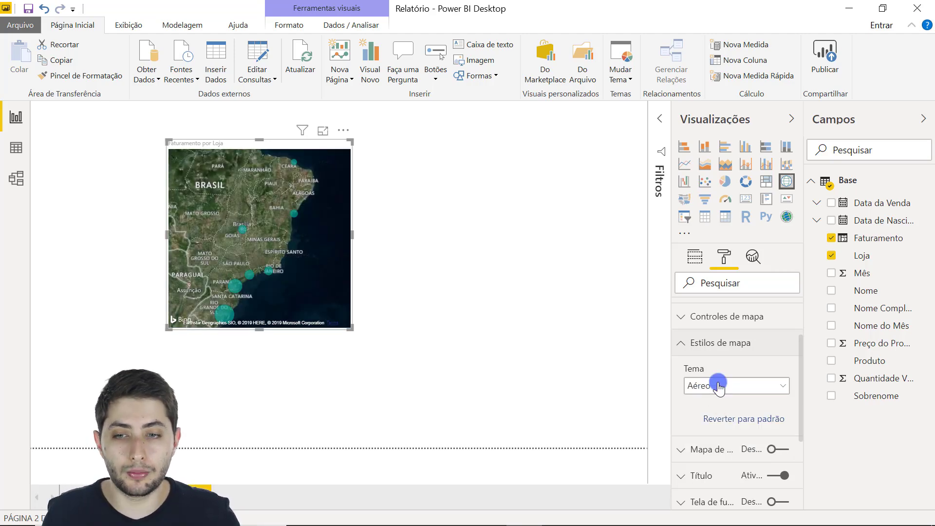
left_click(719, 385)
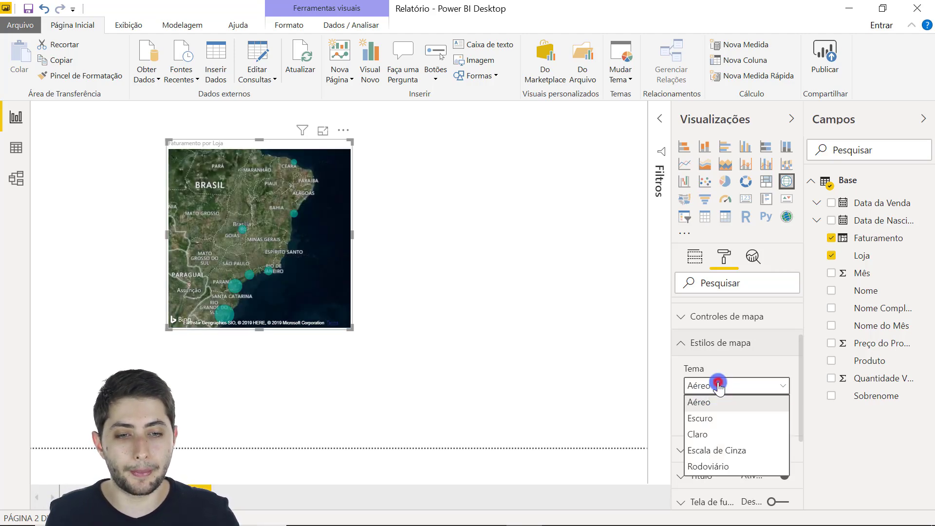
left_click(723, 415)
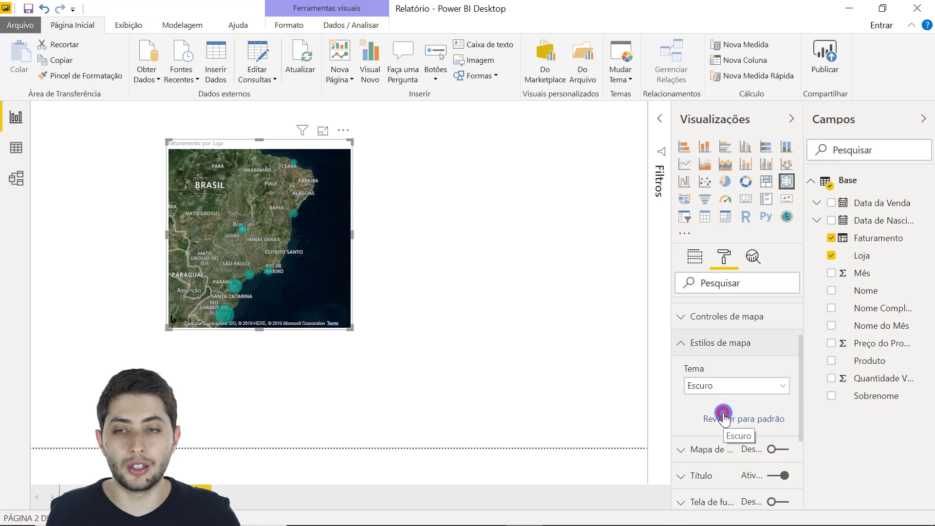
- Set the map's style theme to Claro and shift the map view slightly
left_click(722, 387)
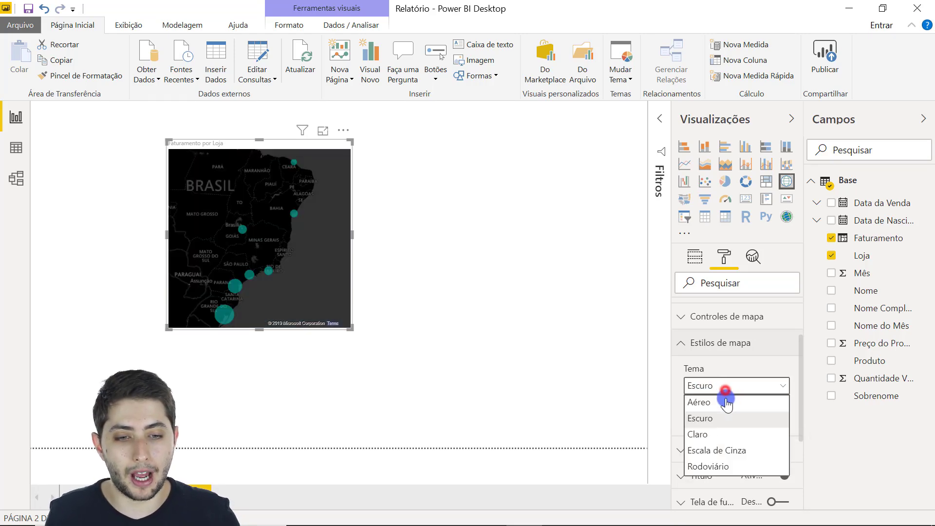
left_click(714, 436)
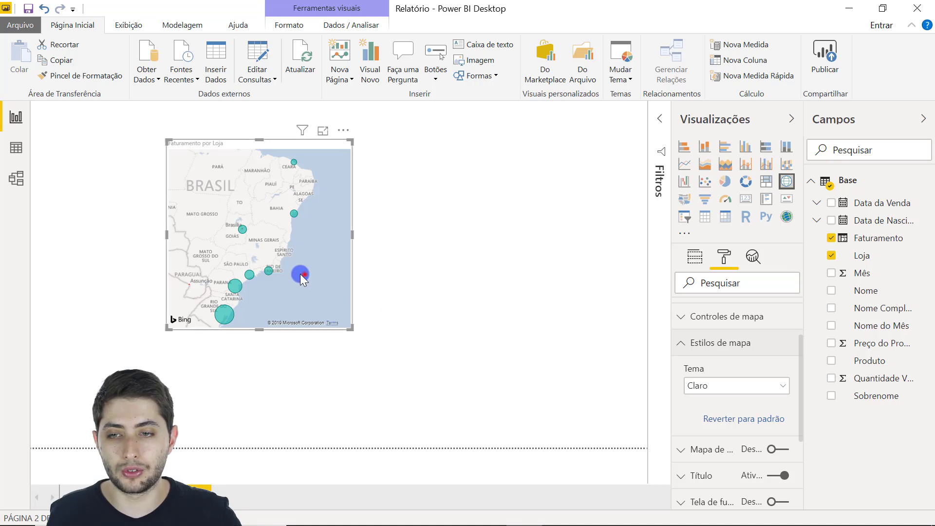
mouse_move(303, 274)
left_mouse_down()
mouse_move(254, 273)
mouse_move(302, 268)
left_mouse_up()
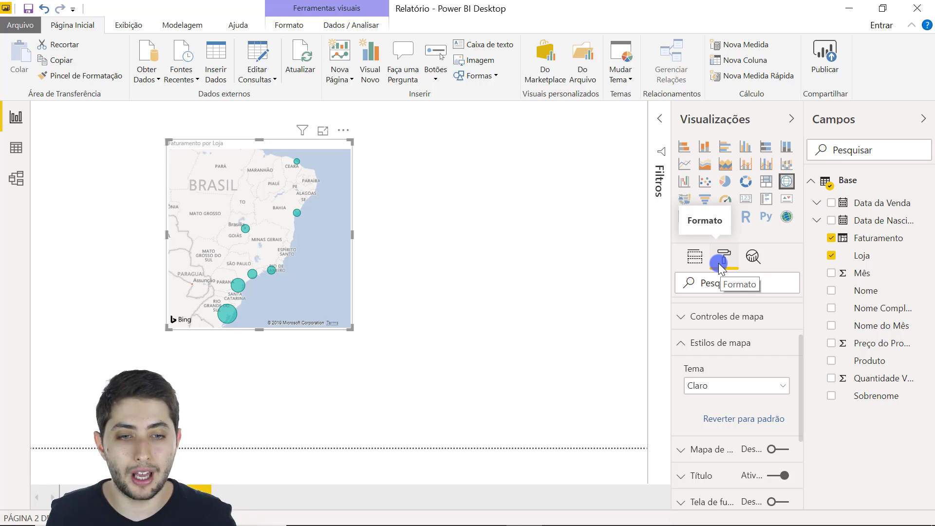
- Set the font colour of the map's title to black in its title formatting
left_click(714, 341)
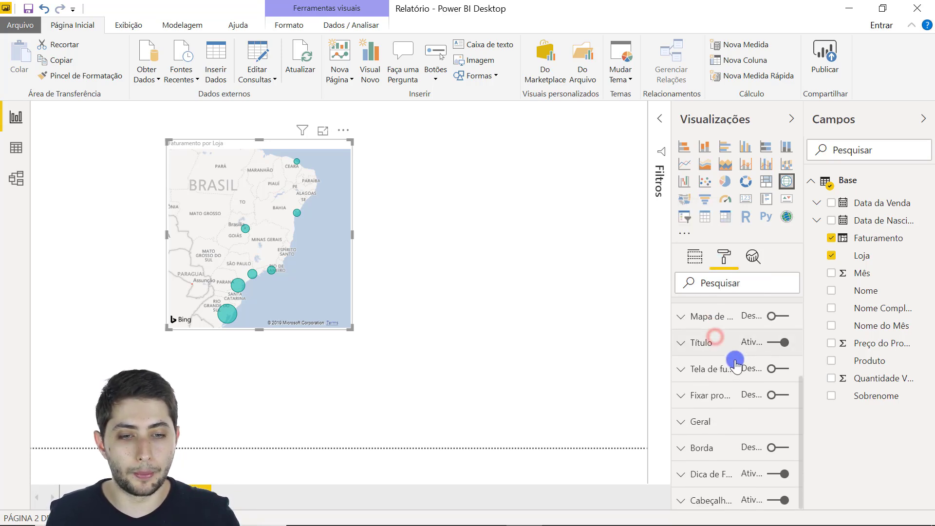
left_click(707, 341)
scroll(720, 338, "down", 2)
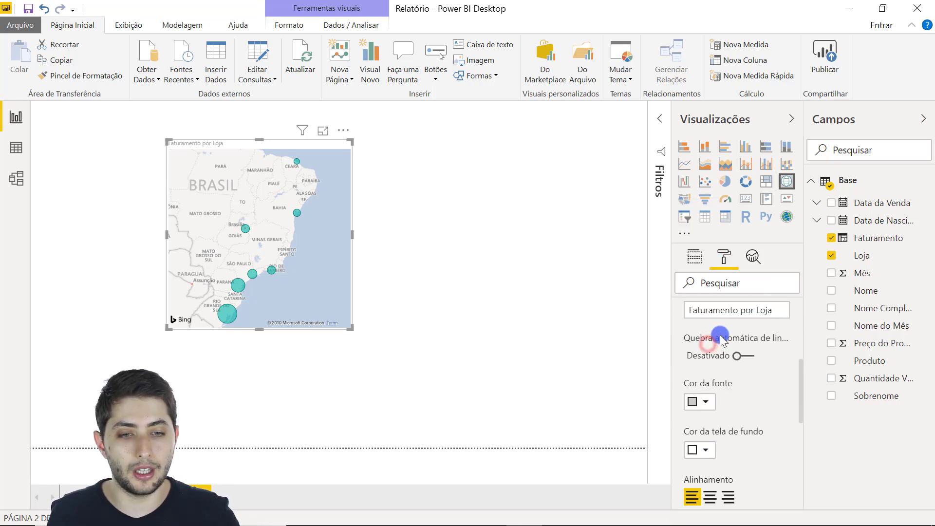
left_click(727, 310)
scroll(731, 316, "up", 2)
left_click_drag(773, 382, 665, 379)
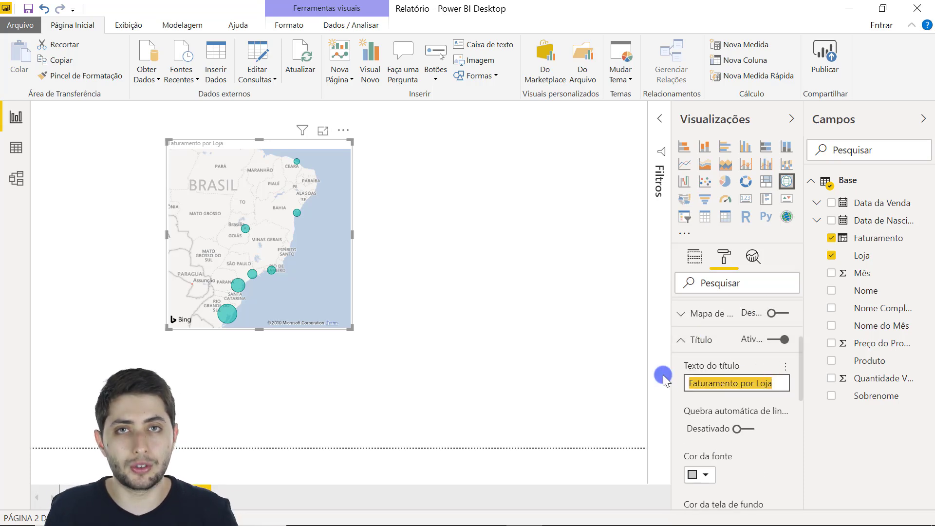
scroll(721, 410, "down", 2)
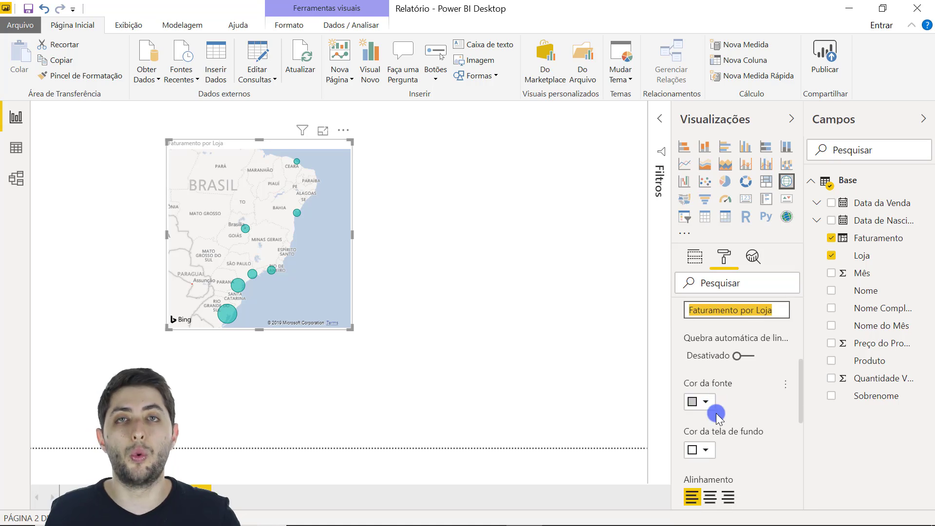
left_click(698, 402)
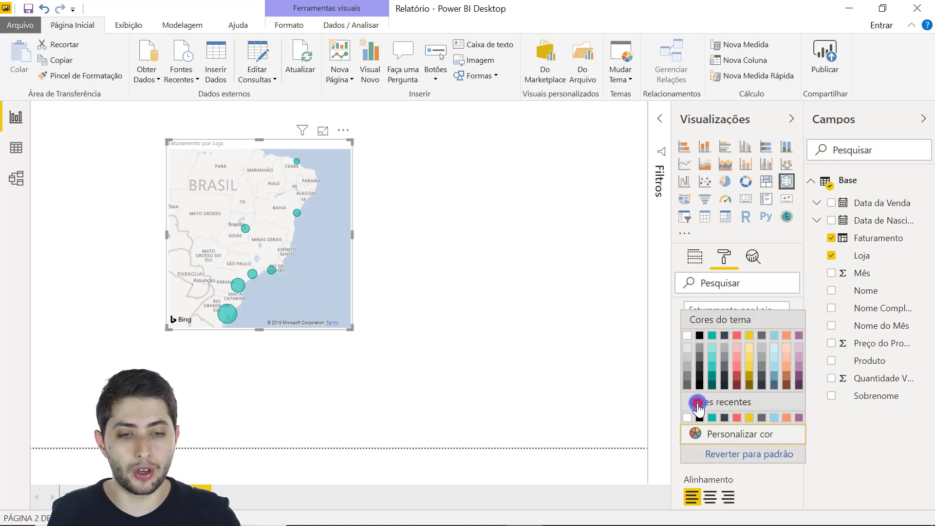
left_click(701, 338)
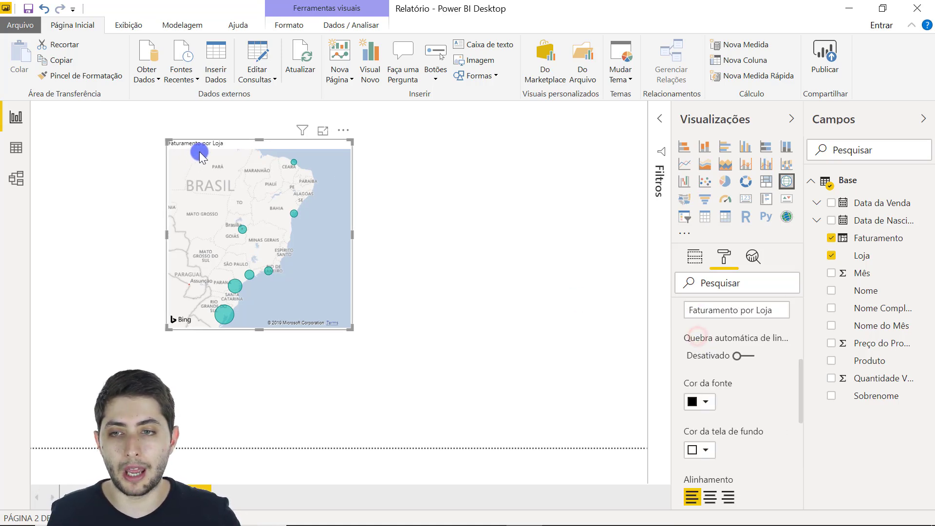
- Centre the map's title and raise its text size by two increments
scroll(698, 390, "down", 2)
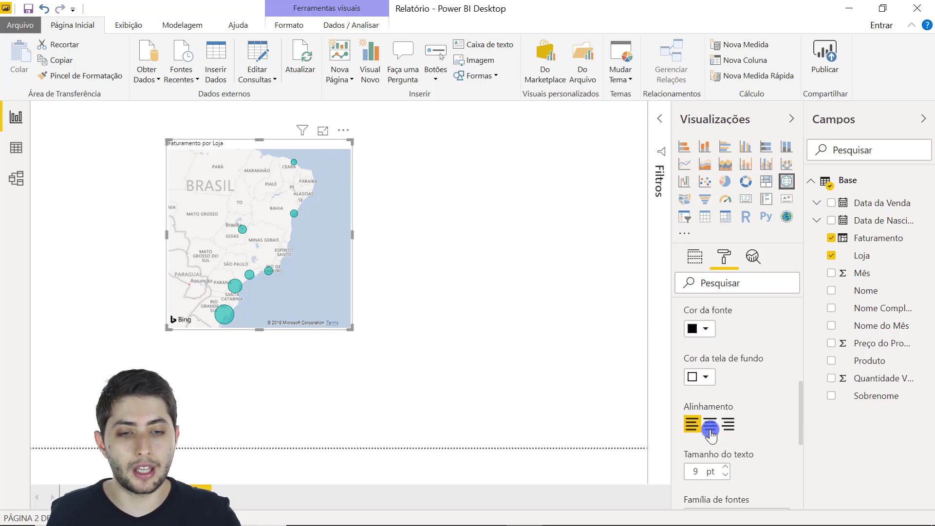
left_click(715, 423)
scroll(721, 414, "down", 2)
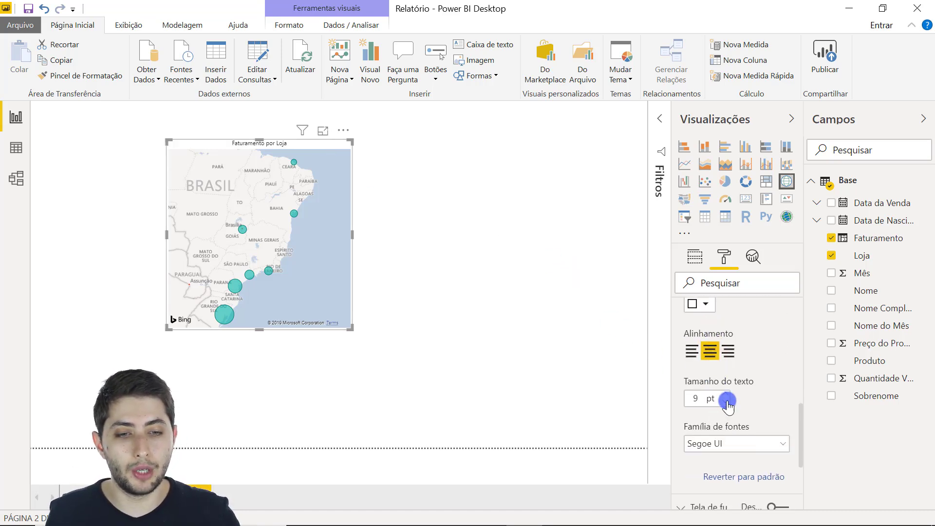
left_click(728, 398)
left_click(728, 398)
- Move the map visual closer to the page's left edge and leave it deselected
left_click(540, 327)
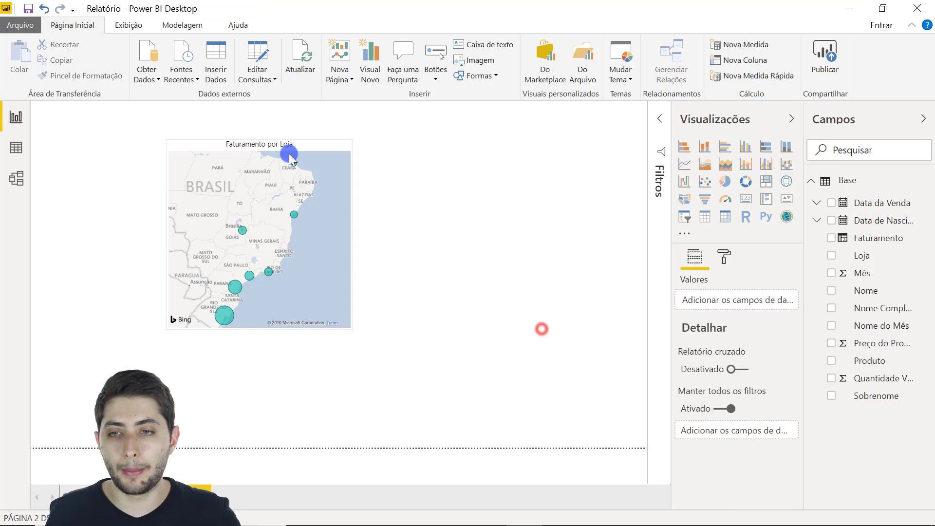
left_click_drag(204, 143, 118, 154)
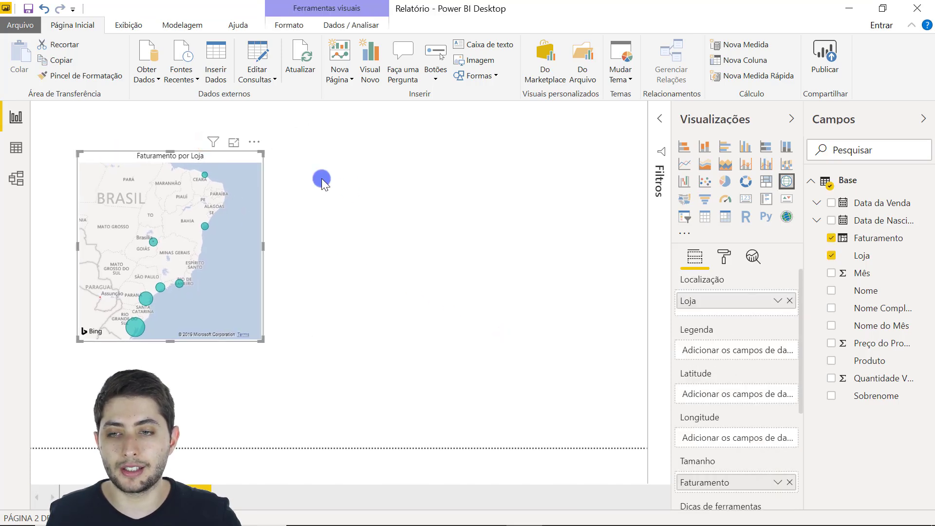
left_click(355, 192)
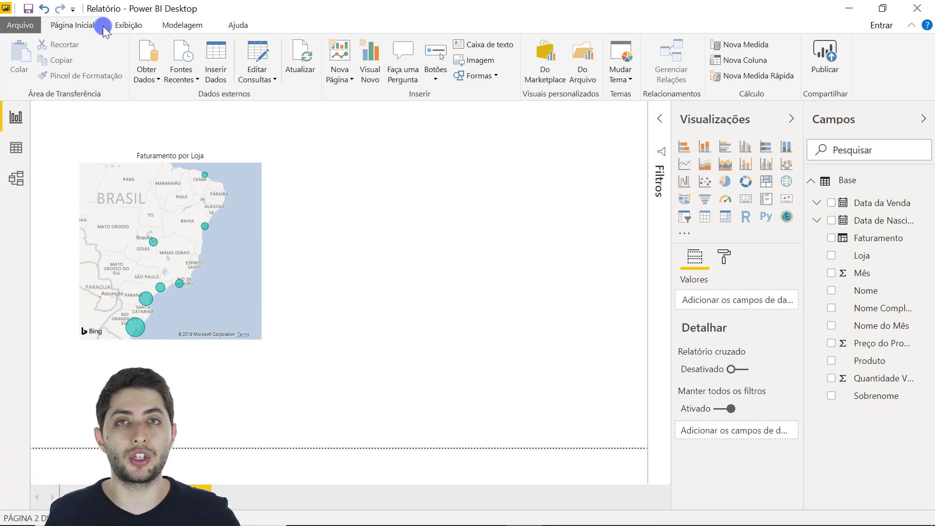
- Connect to a new Excel data source using the workbook Base - Devolução from the Power BI folder
left_click(152, 58)
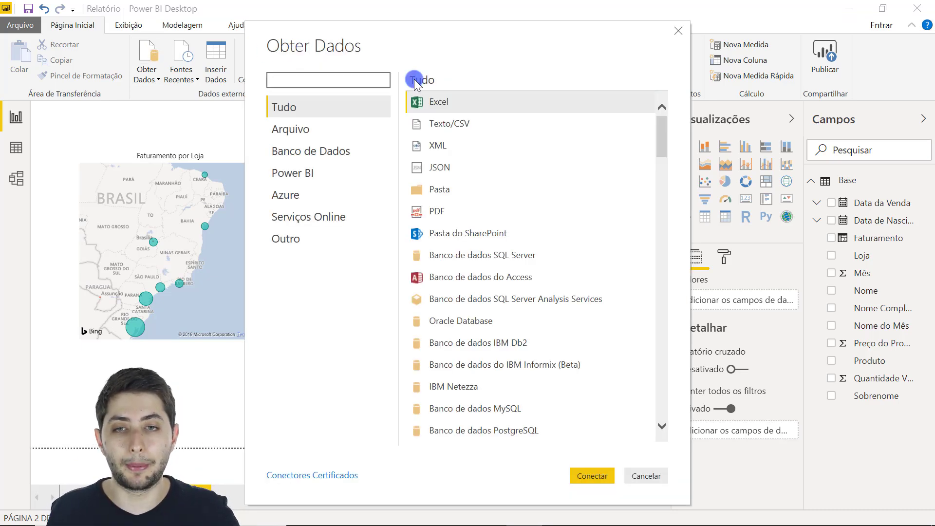
left_click(441, 102)
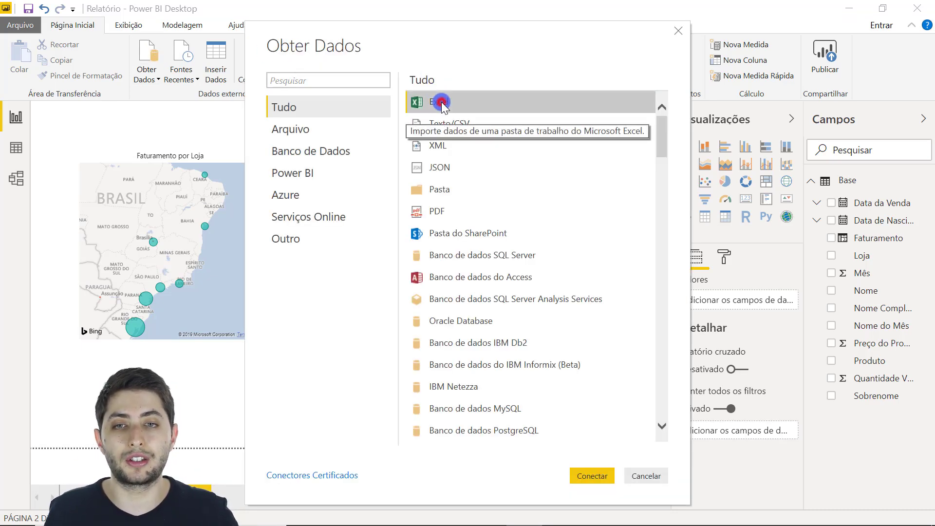
left_click(594, 472)
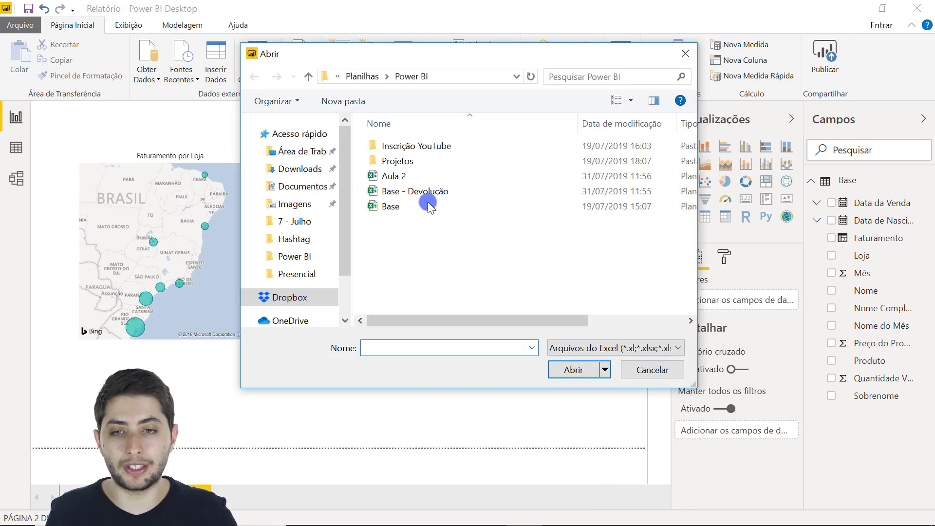
left_click(428, 187)
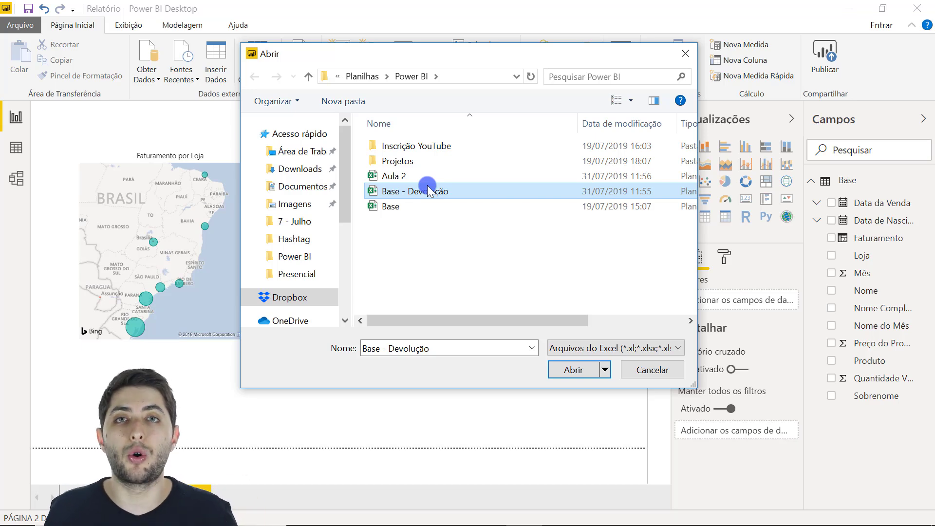
left_click(568, 369)
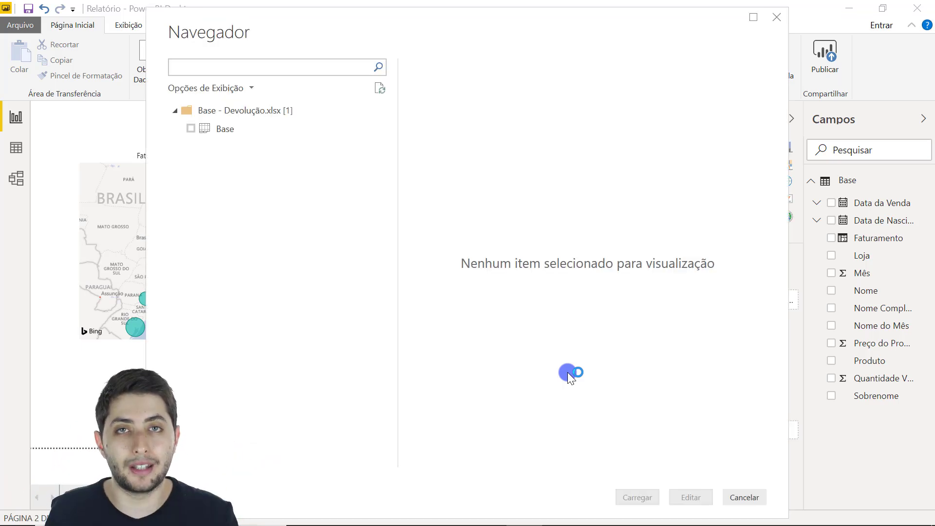
- Choose the Base sheet, preview its columns through Quantidade Devolvida, and open it for editing in Power Query
left_click(189, 128)
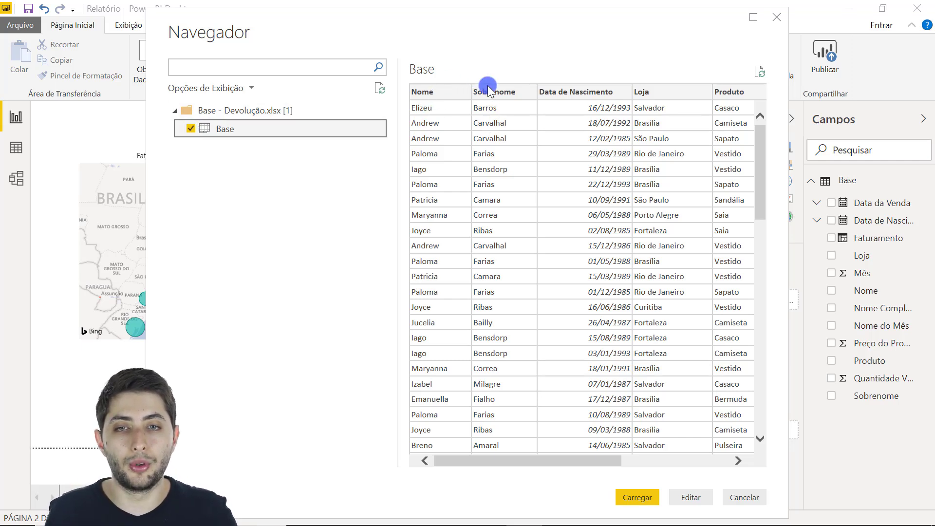
left_click_drag(548, 458, 666, 447)
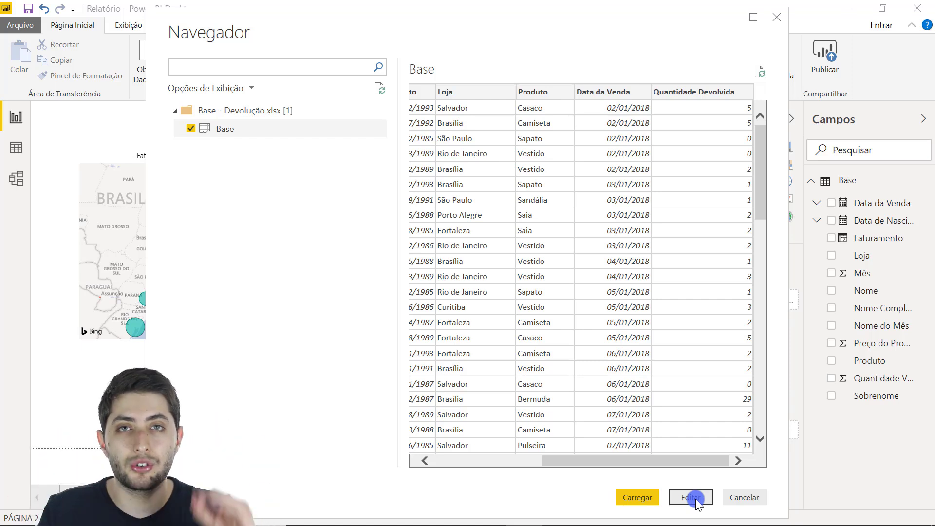
left_click(695, 500)
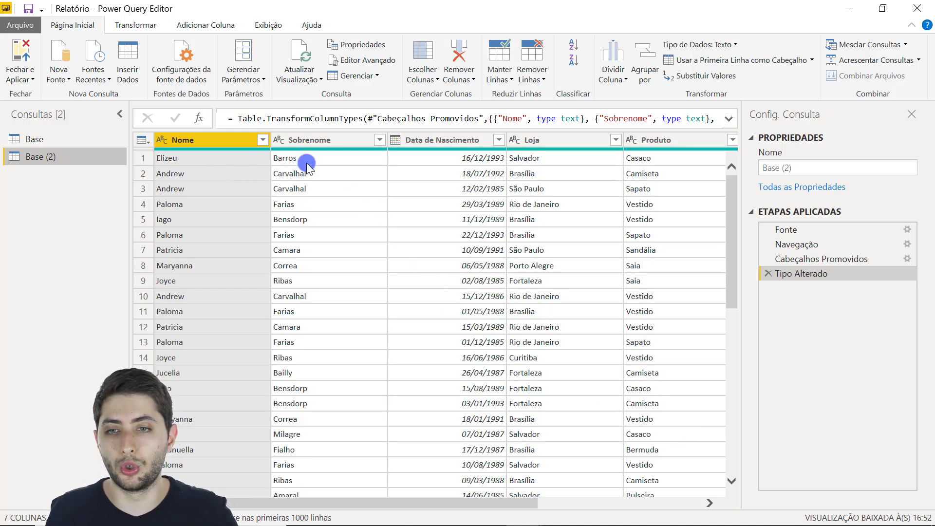
- Review the imported query's remaining columns and rename the query as Base Devoluções
left_click_drag(418, 503, 629, 484)
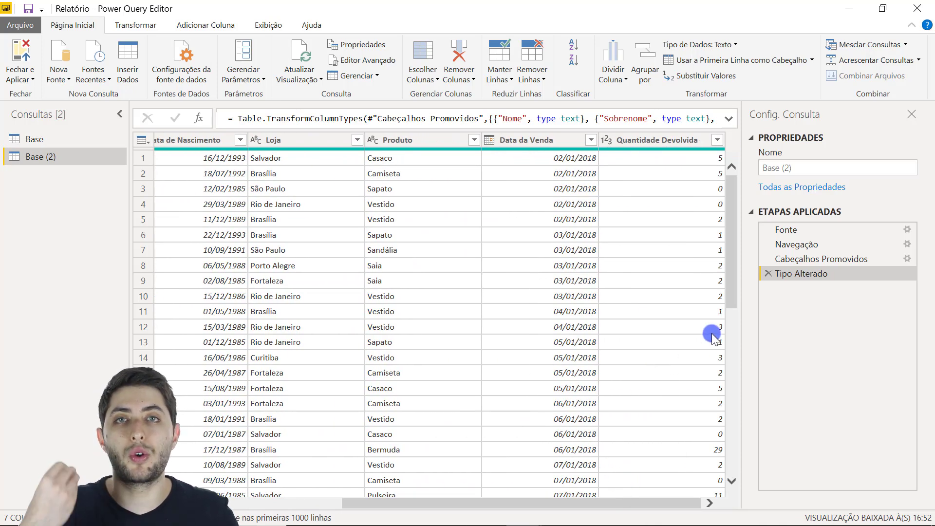
left_click_drag(807, 167, 755, 168)
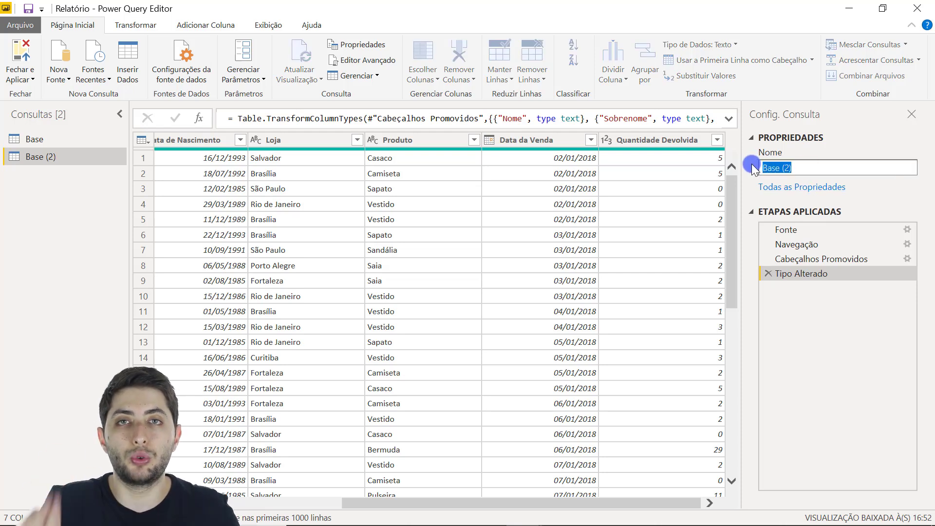
left_click(806, 167)
key("BackSpace")
key("BackSpace")
key("BackSpace")
type("De")
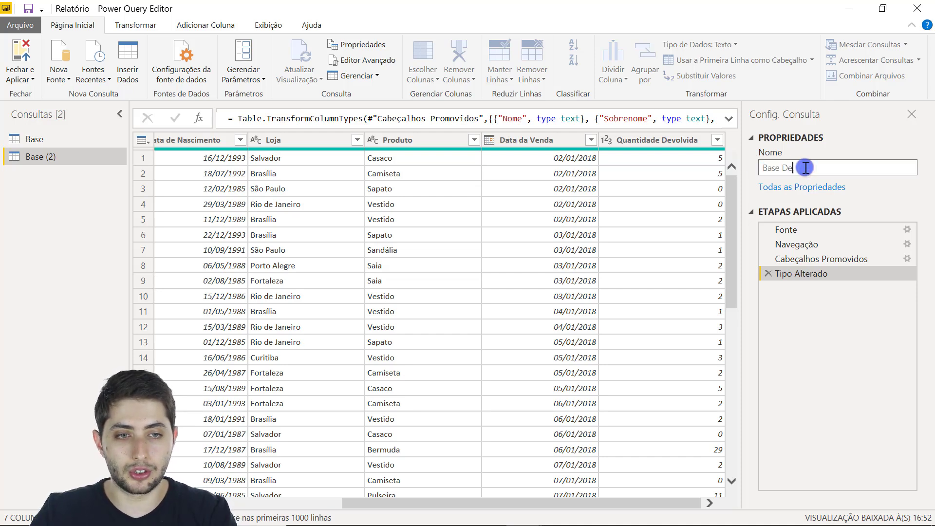
type("voluções")
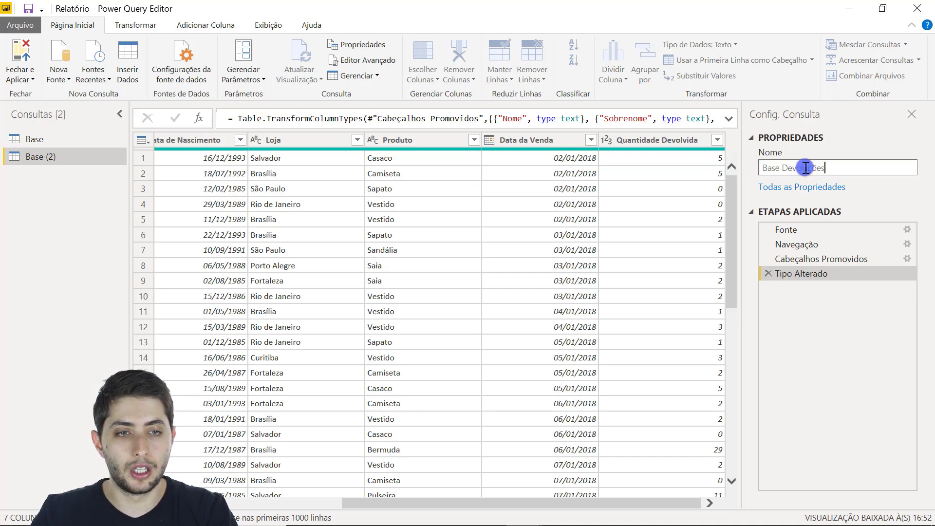
key("Return")
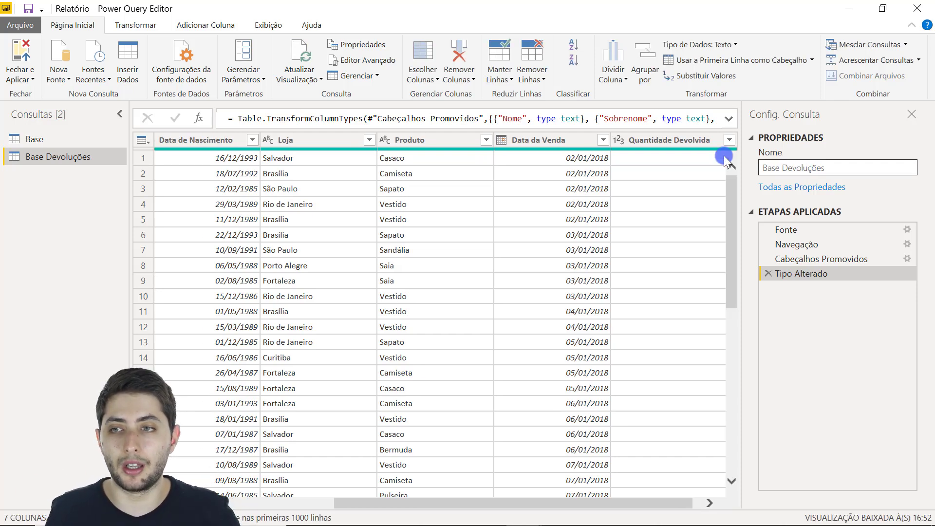
- Close Power Query, applying the changes to the report, and collapse the Base table's field list
left_click(11, 56)
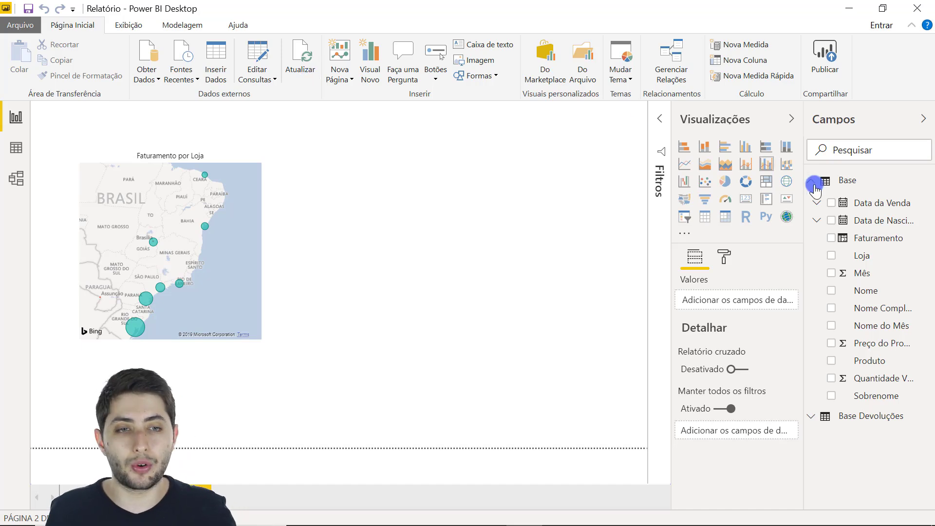
left_click(834, 181)
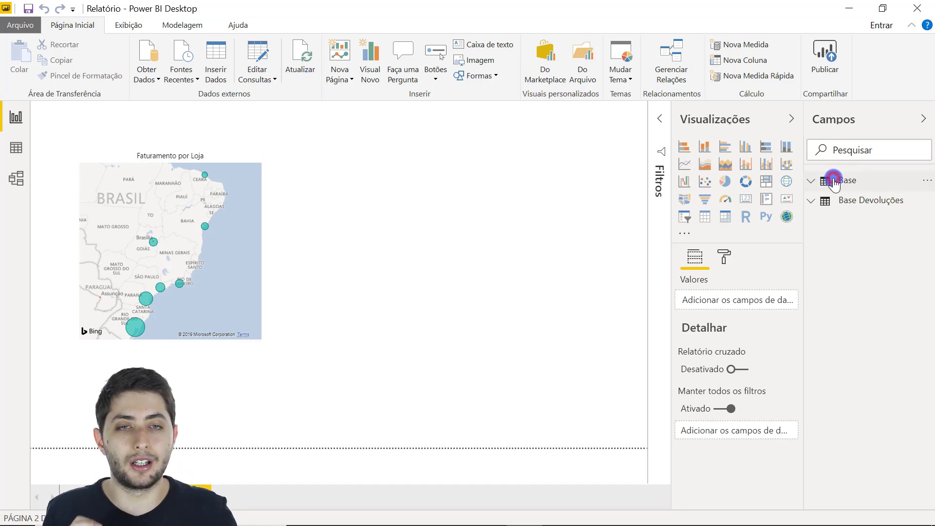
- Examine the Base Devoluções field list and the loaded tables in the data view, and return to the report view
left_click(850, 207)
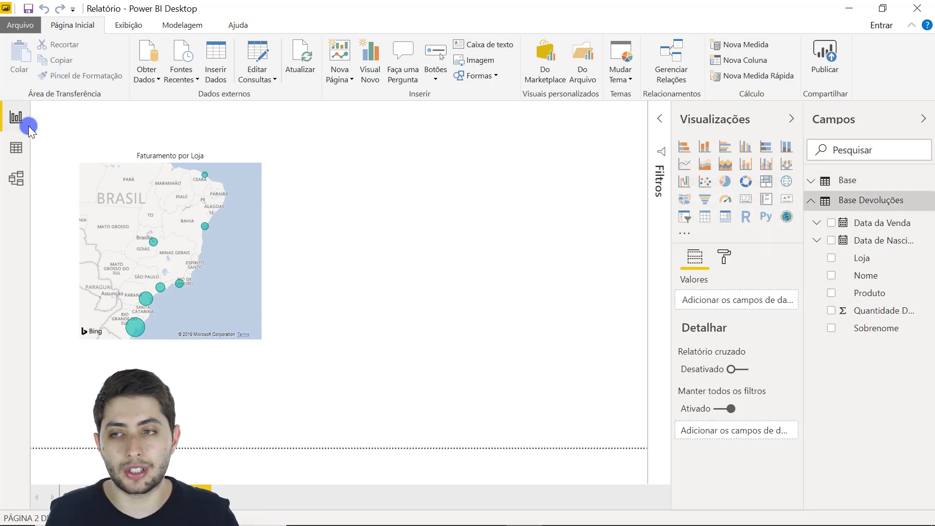
left_click(20, 145)
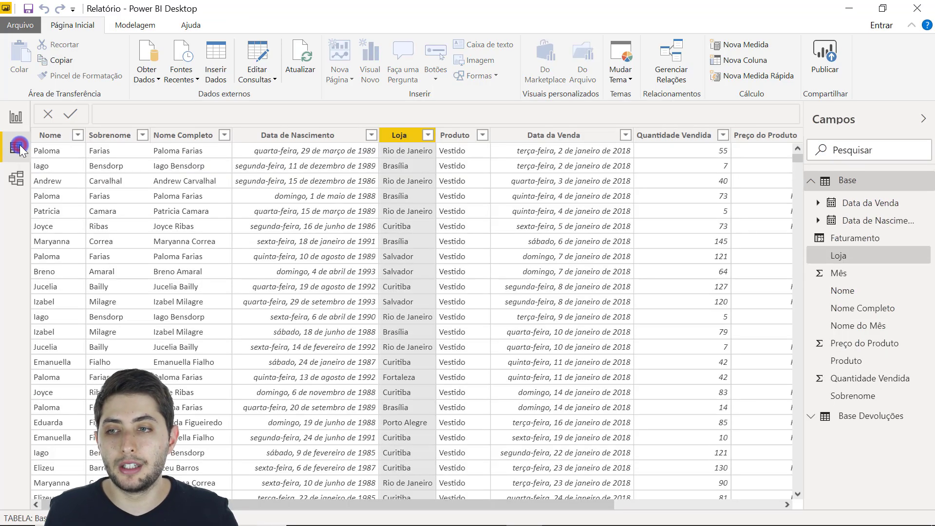
left_click(846, 181)
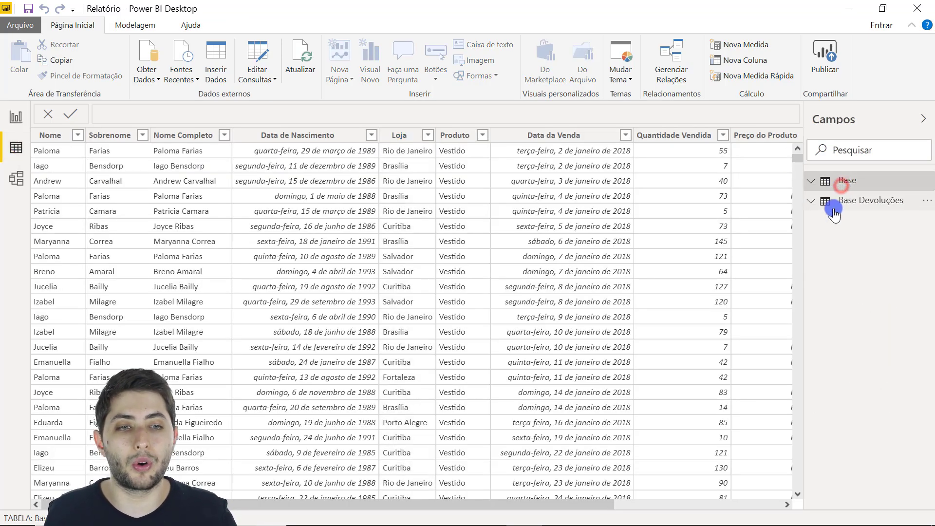
left_click(827, 183)
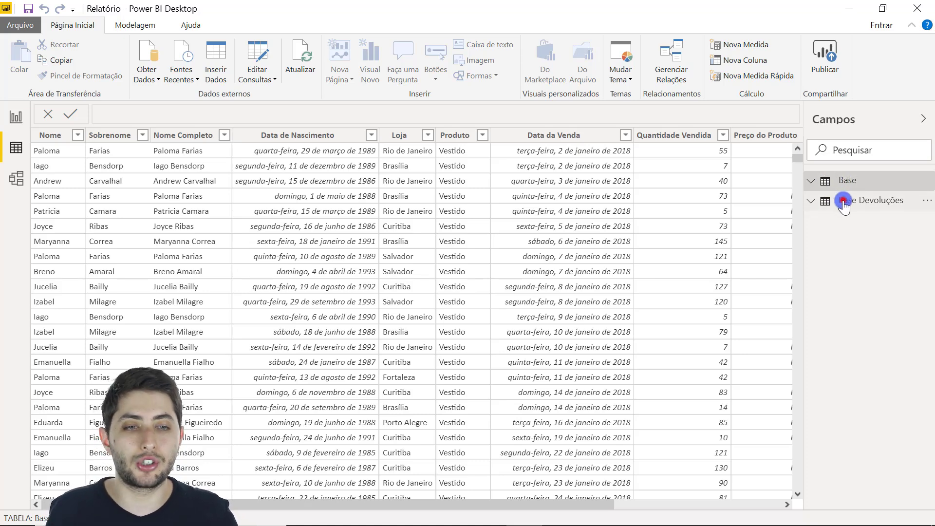
left_click(844, 204)
left_click(16, 117)
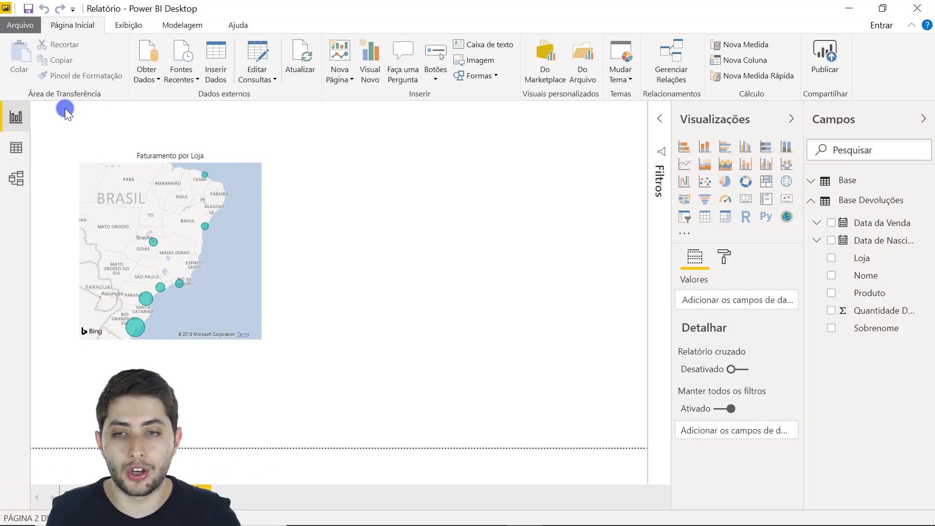
left_click(424, 218)
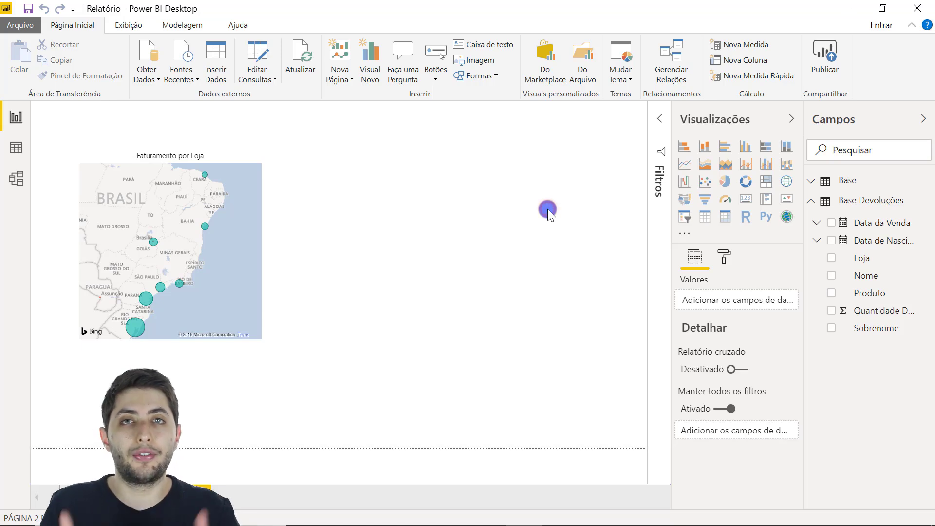
left_click(701, 199)
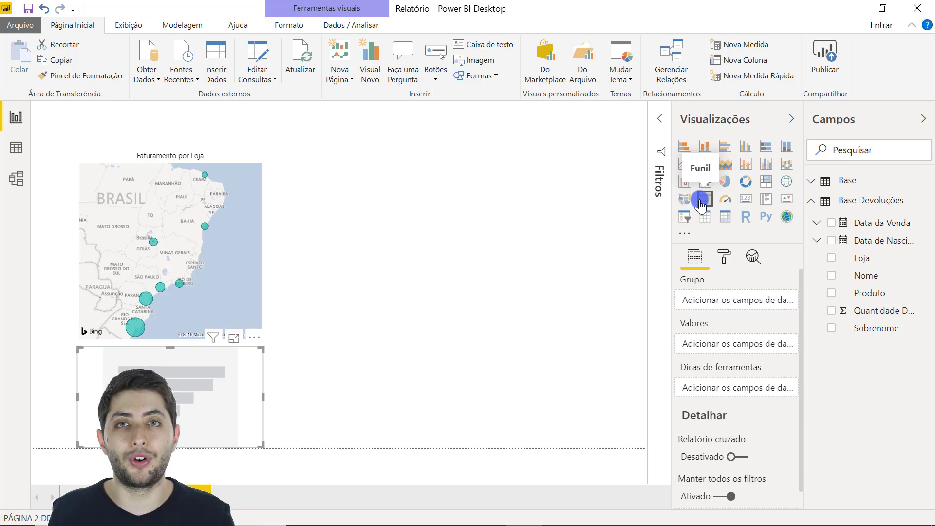
left_click(244, 365)
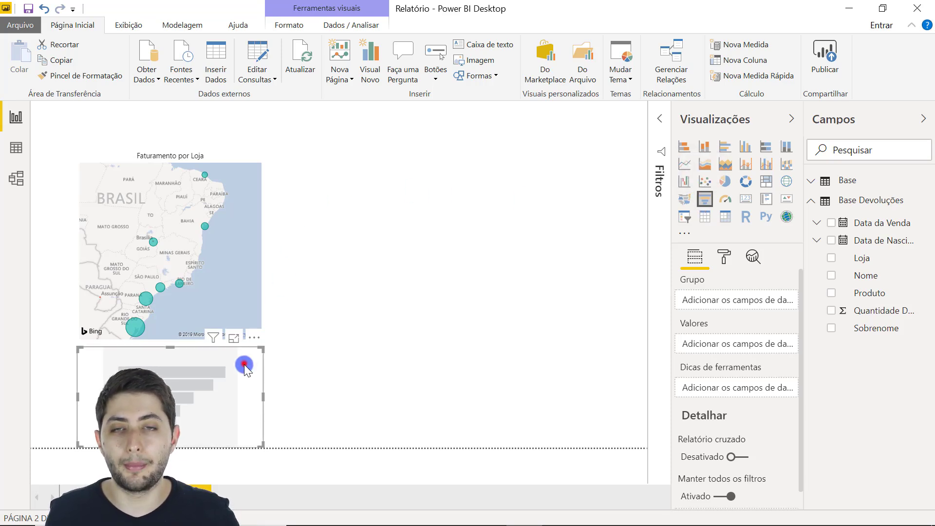
key("Delete")
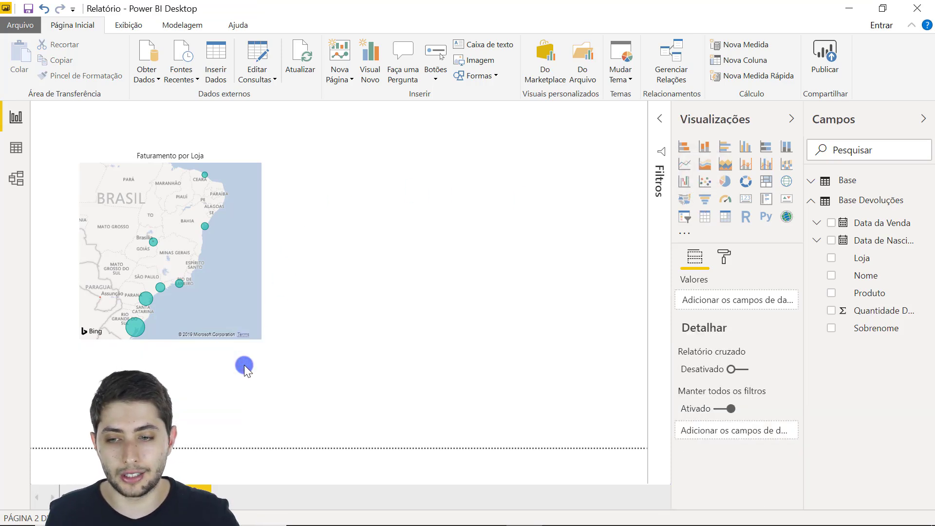
left_click(190, 241)
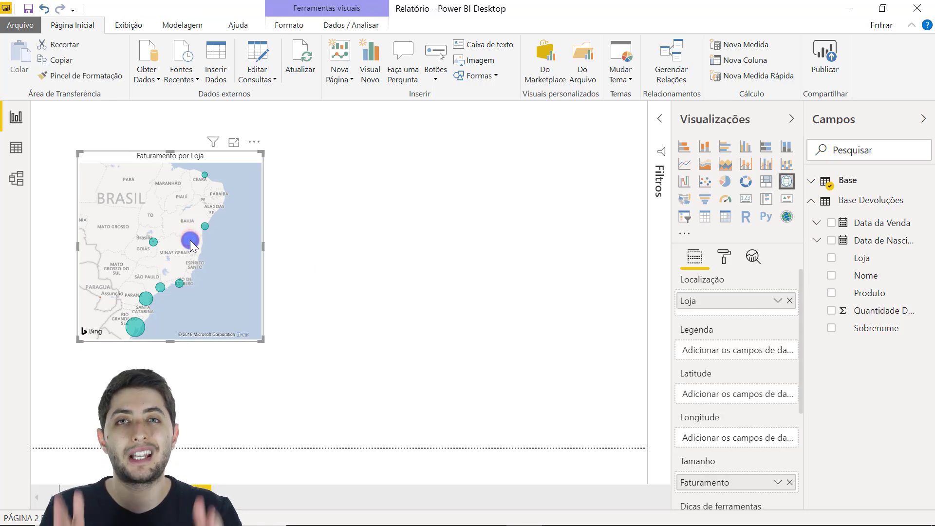
left_click(706, 199)
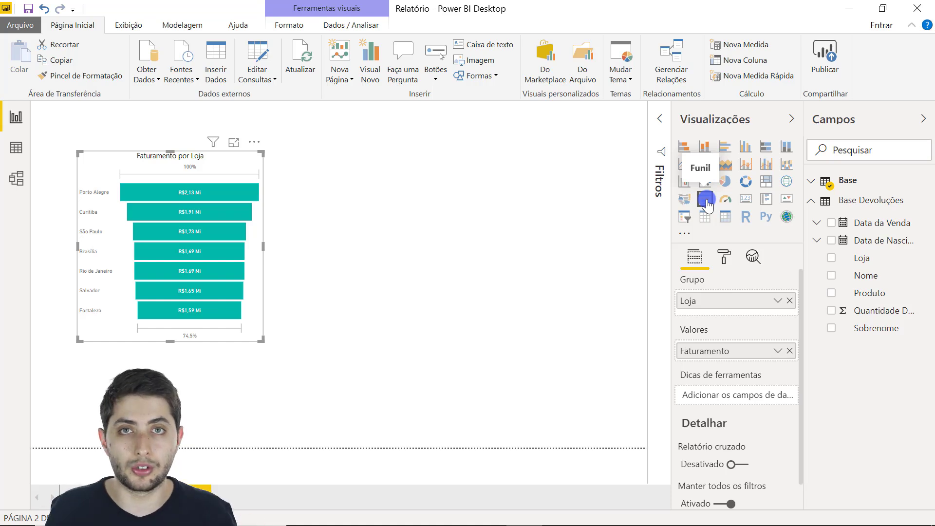
key("ctrl+z")
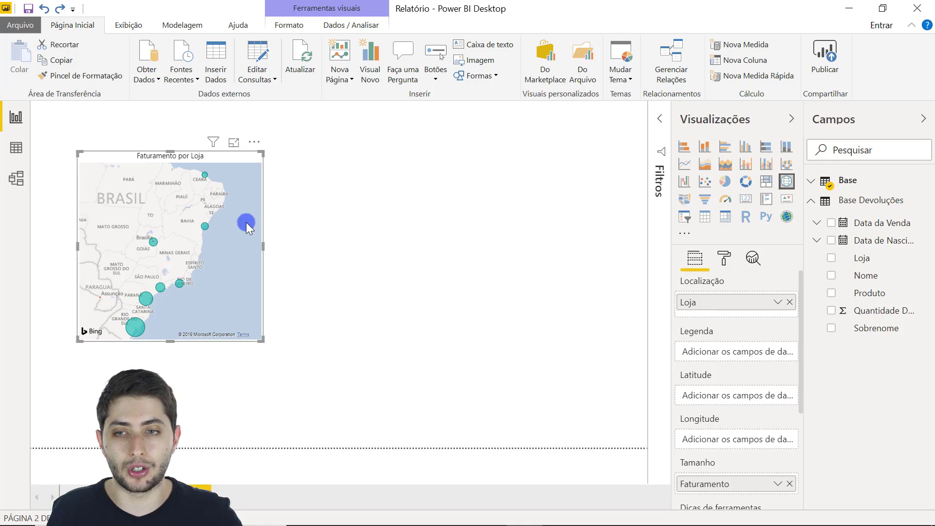
- Insert an empty funnel chart separate from the map, and move and enlarge it to sit beside the map at a similar height
left_click(314, 205)
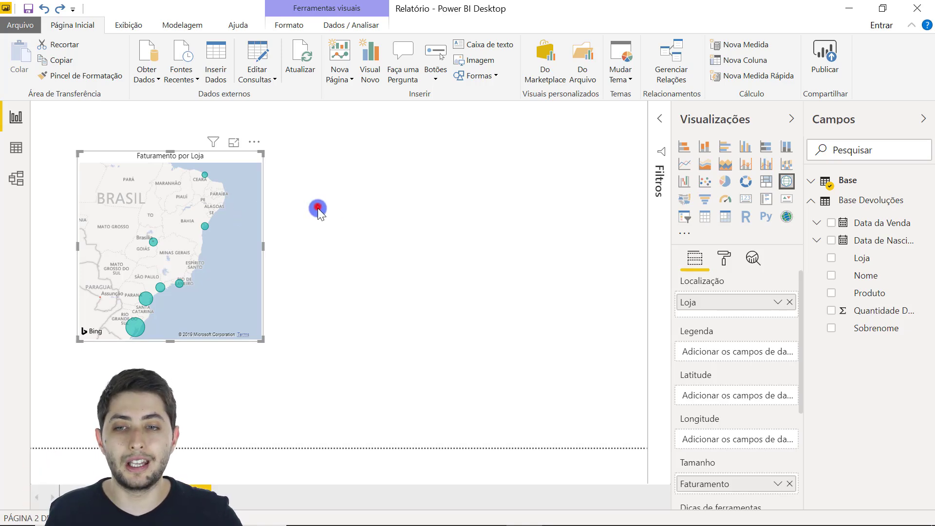
left_click(705, 199)
left_click_drag(177, 410, 418, 223)
left_click_drag(410, 258, 415, 355)
left_click(416, 357)
left_click(419, 308)
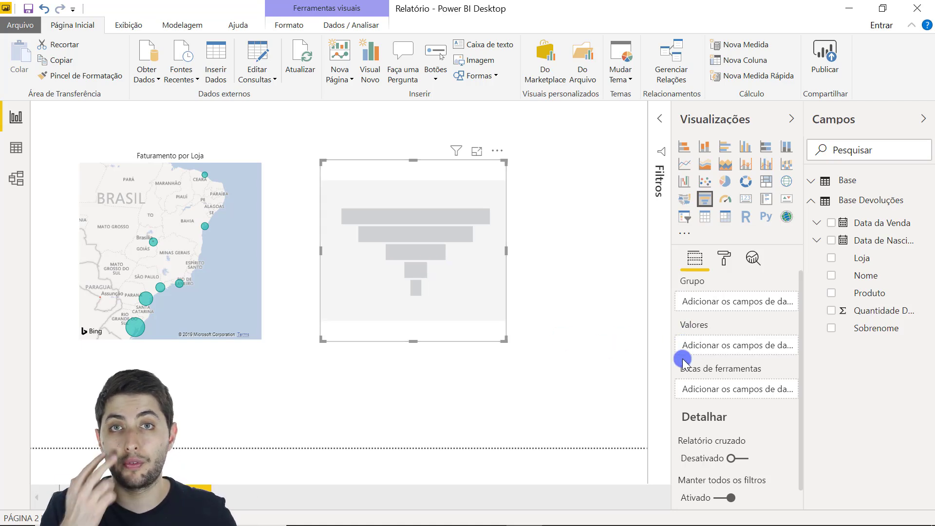
- Assign Base Devoluções' Quantidade Devolvida as the funnel's values and Produto as its group, and increase the chart's height
left_click(867, 200)
left_click(866, 201)
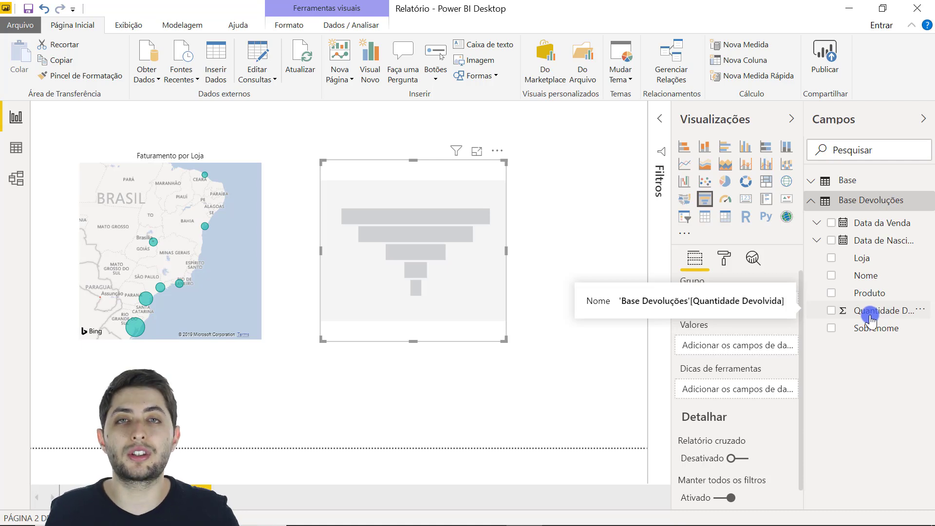
left_click_drag(872, 314, 765, 348)
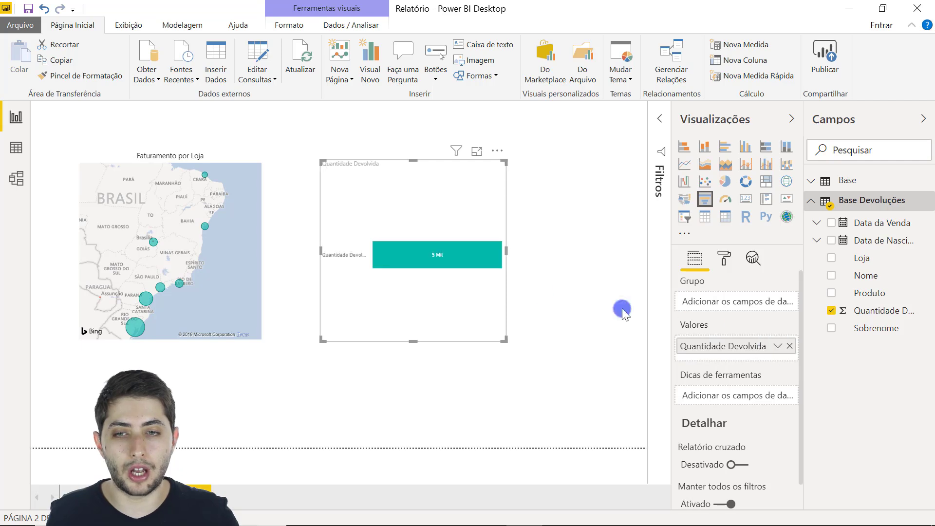
mouse_move(412, 253)
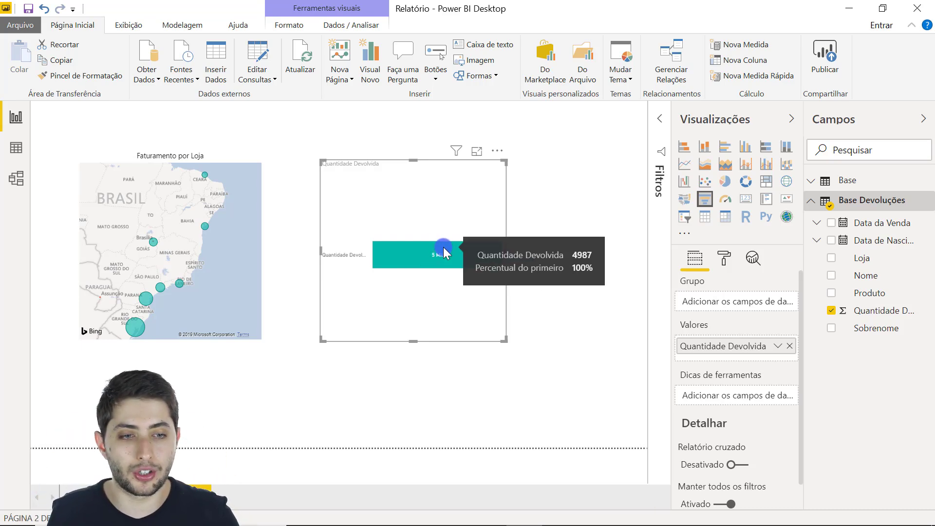
left_click_drag(874, 297, 712, 303)
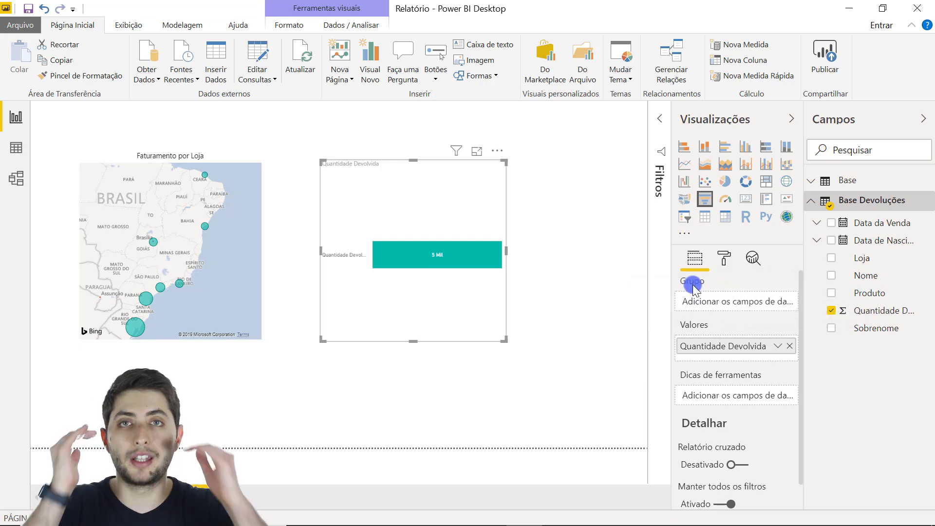
mouse_move(694, 288)
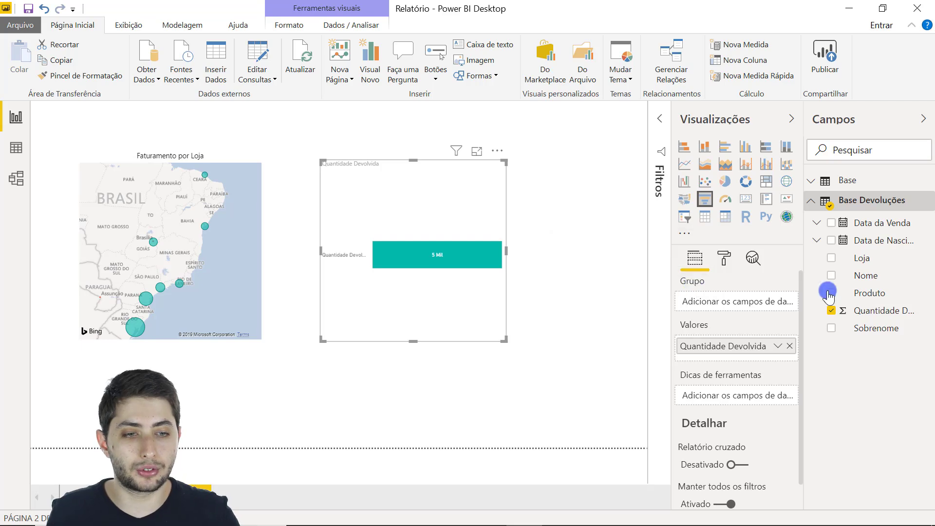
left_click_drag(882, 292, 761, 303)
left_click_drag(462, 334, 403, 407)
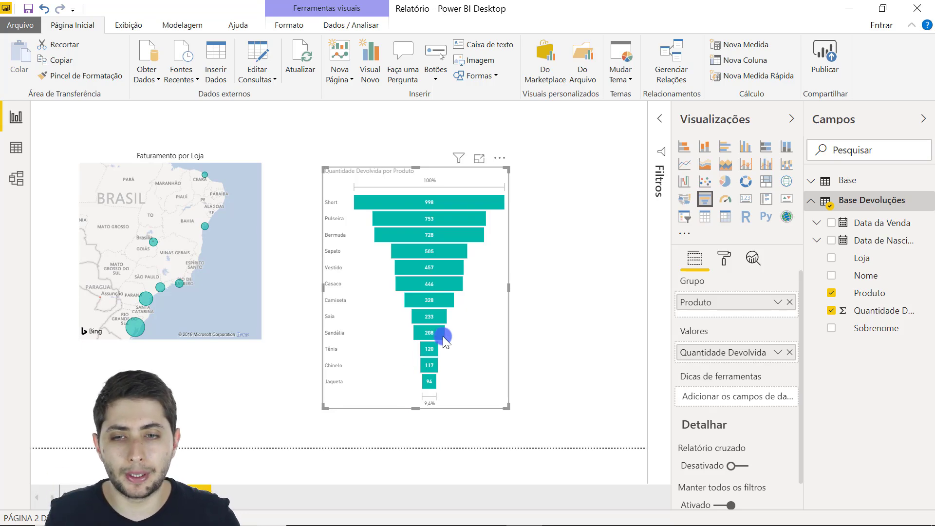
- Set the text size of the funnel's data labels to 11 pt
left_click(721, 266)
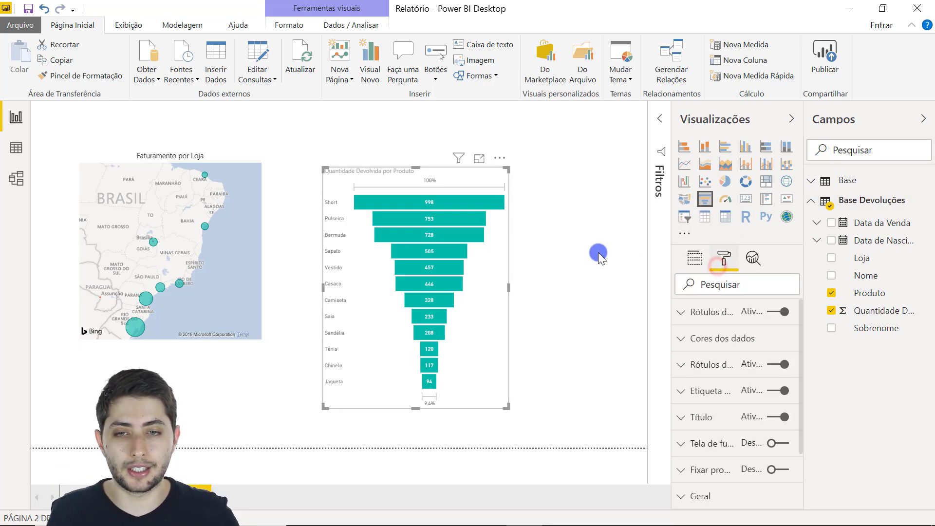
mouse_move(437, 240)
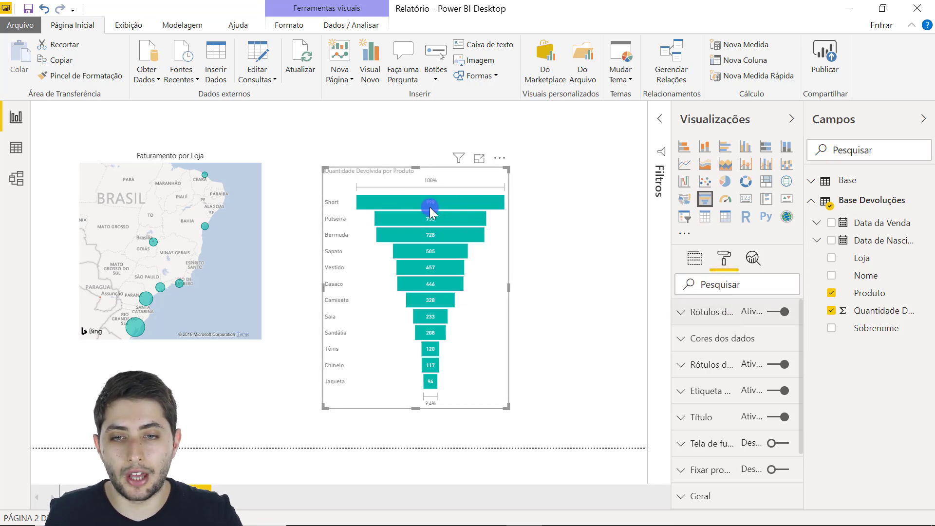
mouse_move(425, 203)
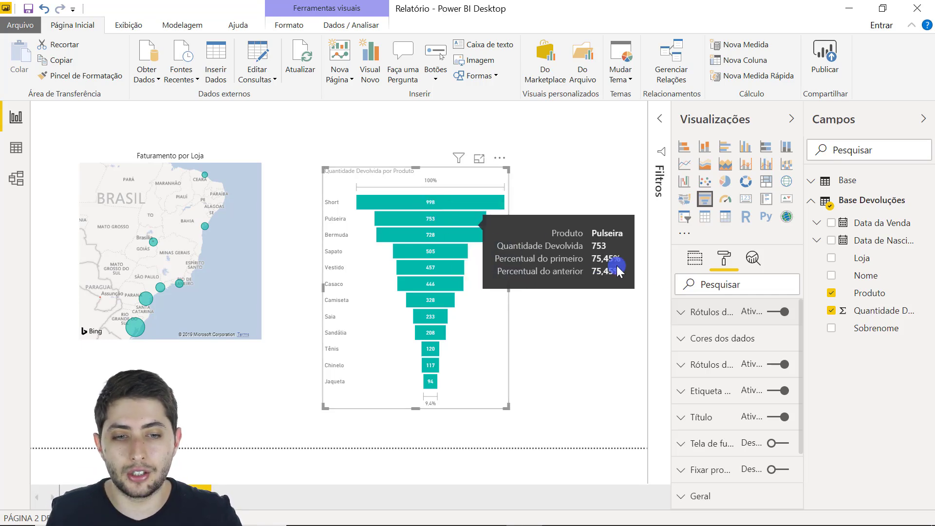
left_click(712, 366)
scroll(711, 367, "down", 8)
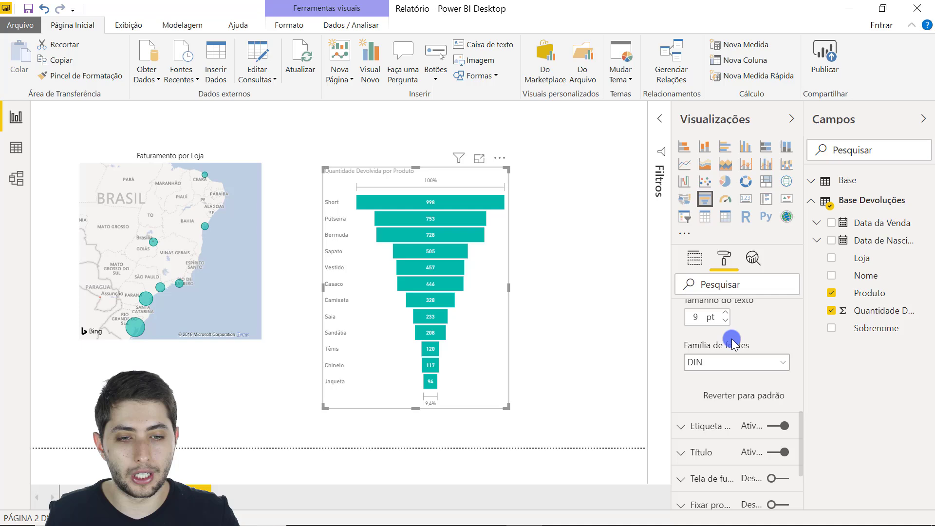
left_click(726, 313)
left_click(726, 313)
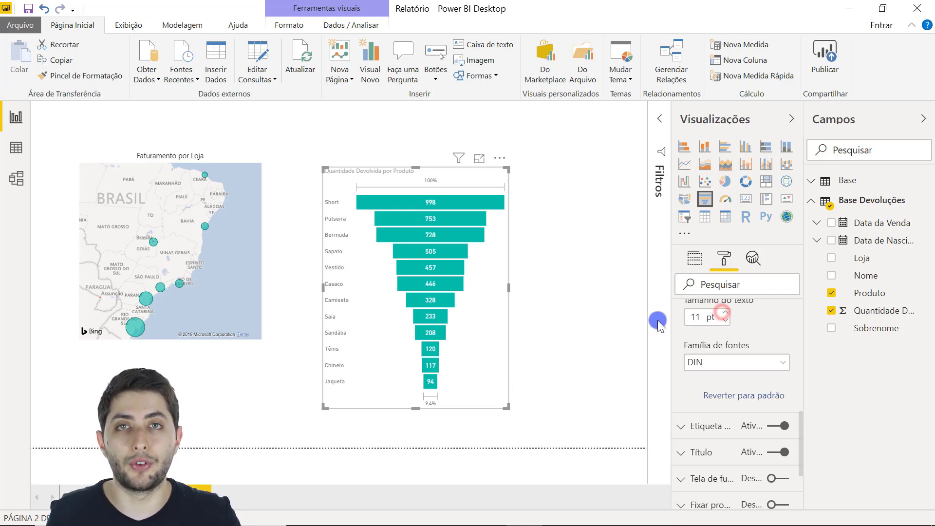
scroll(699, 340, "up", 3)
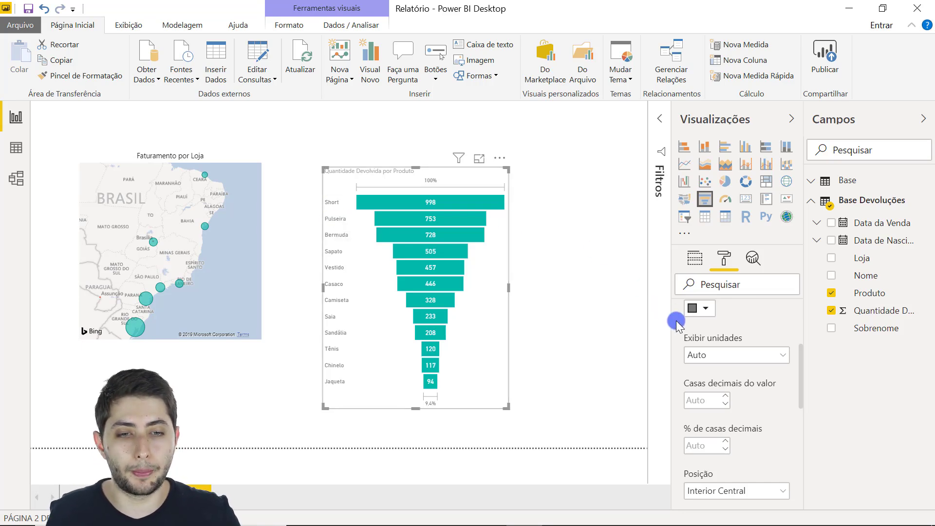
scroll(673, 314, "up", 3)
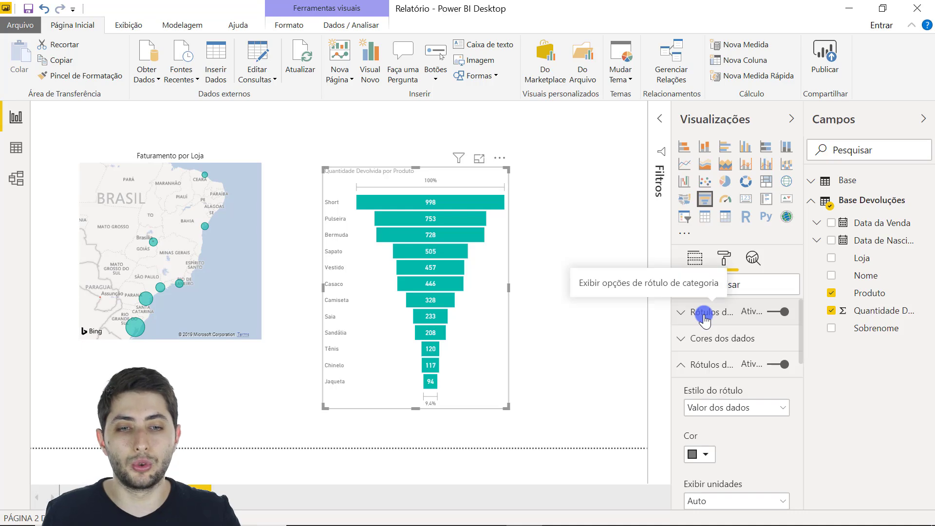
- Set the text size of the funnel's category labels to 11 pt and collapse both label formatting sections
left_click(705, 319)
scroll(709, 347, "down", 2)
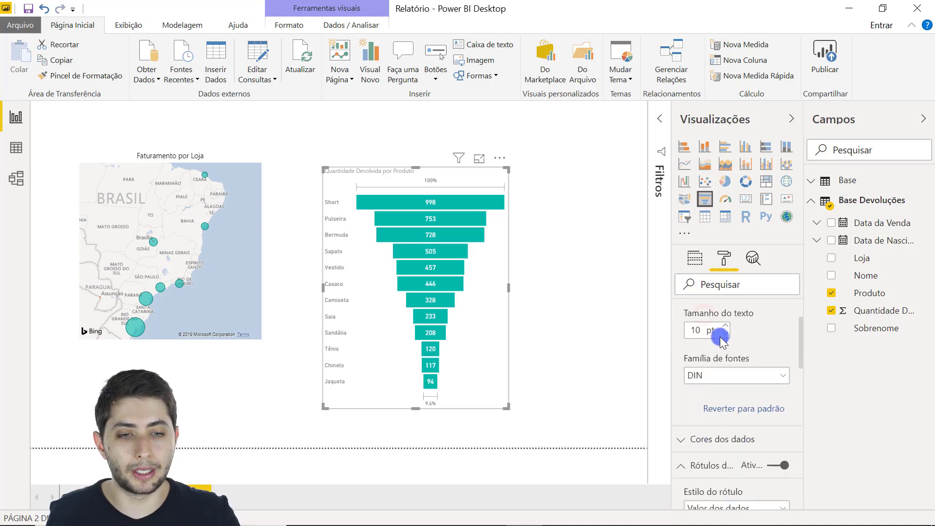
left_click(723, 327)
scroll(728, 311, "up", 2)
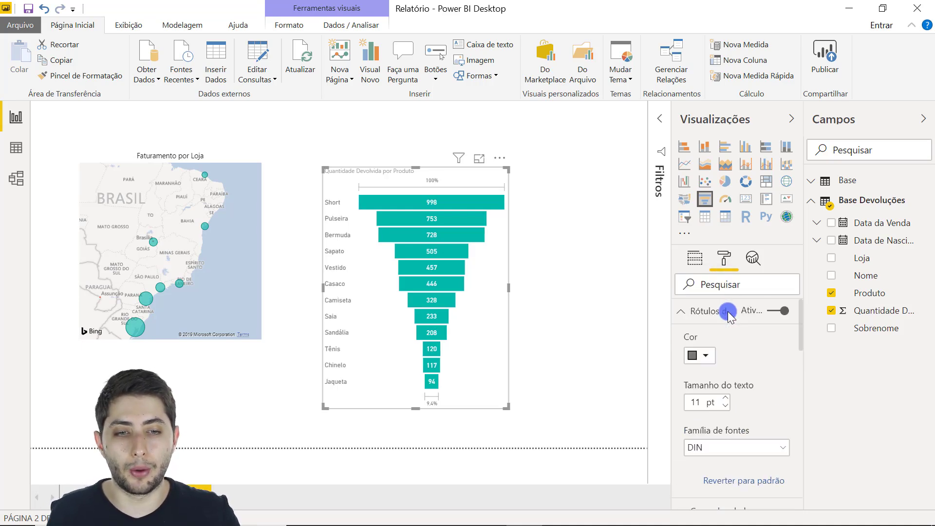
left_click(728, 314)
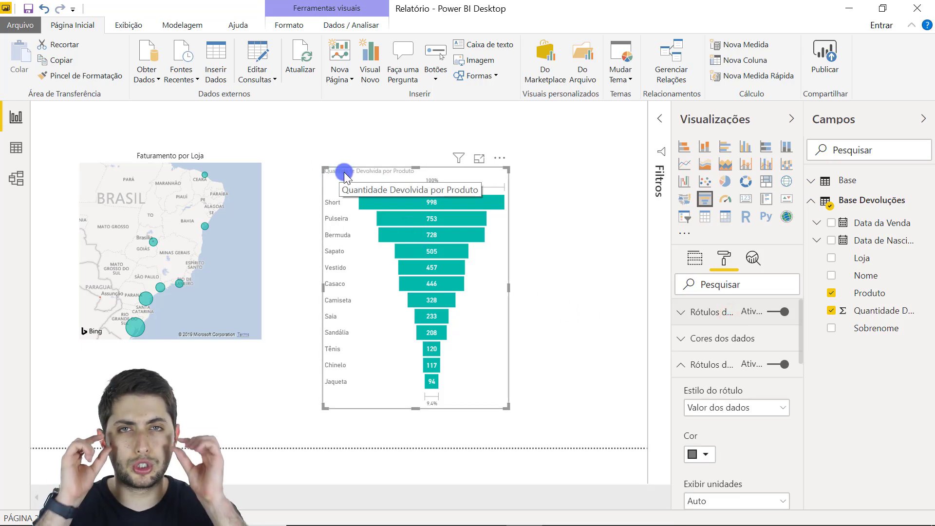
left_click(709, 365)
- Set the font colour of the funnel chart's title to black and centre the title
scroll(704, 373, "down", 2)
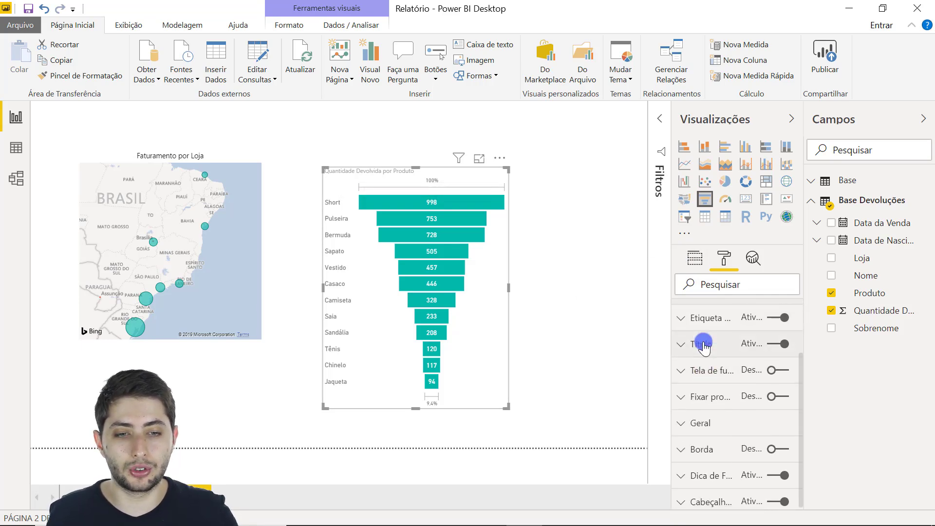
left_click(702, 344)
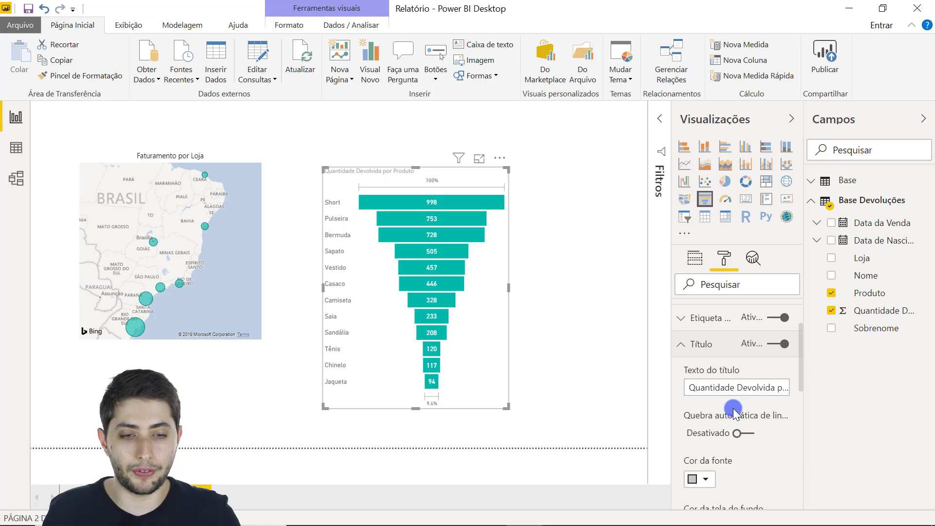
scroll(726, 405, "down", 3)
left_click(705, 408)
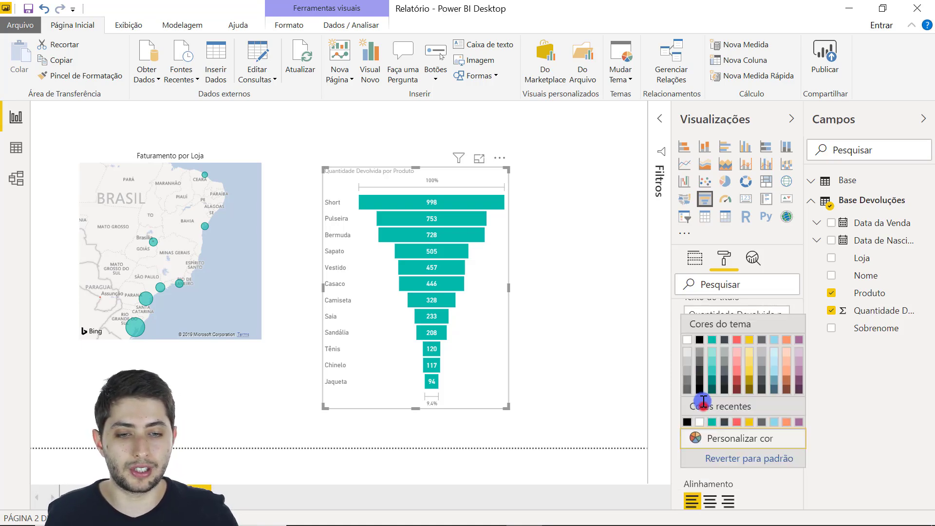
left_click(703, 337)
scroll(706, 339, "down", 6)
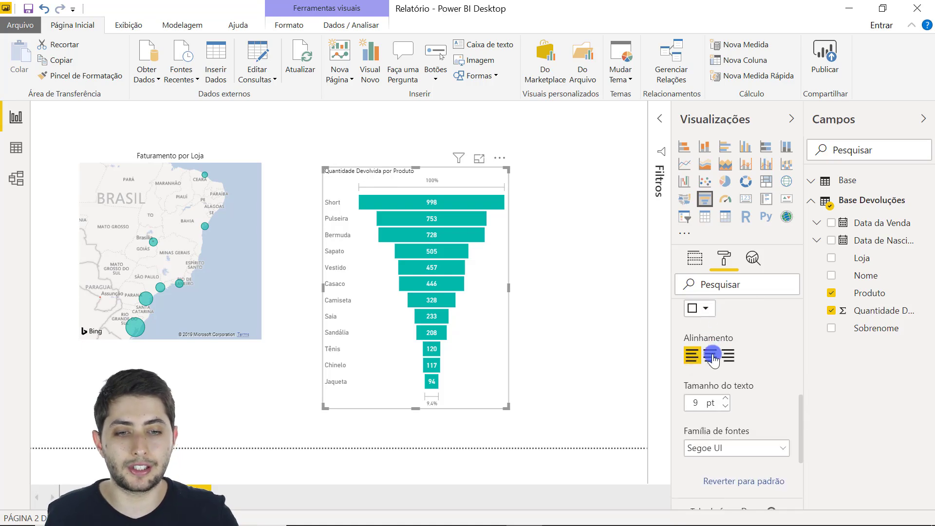
left_click(710, 356)
- Increase the text size of the funnel's title by two points and move the chart slightly higher on the page
left_click(726, 399)
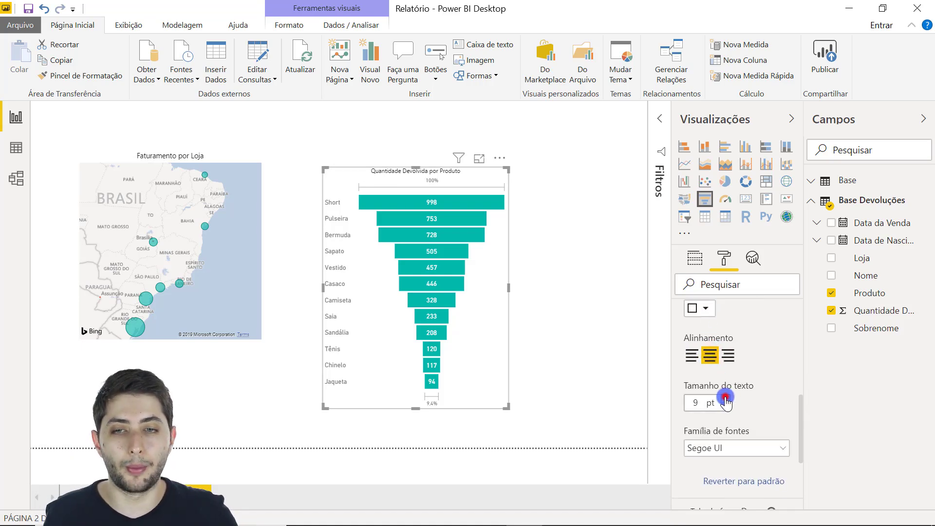
left_click(726, 399)
left_click_drag(488, 326, 491, 305)
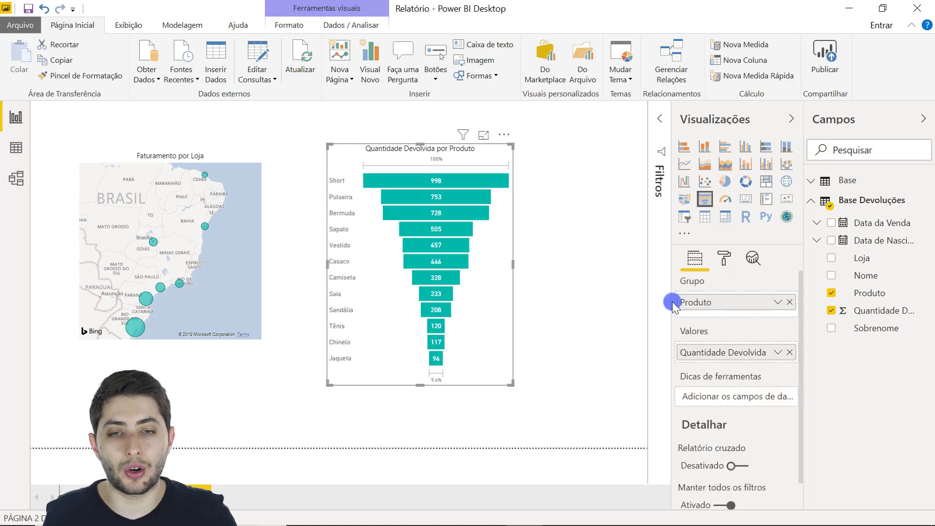
left_click(540, 263)
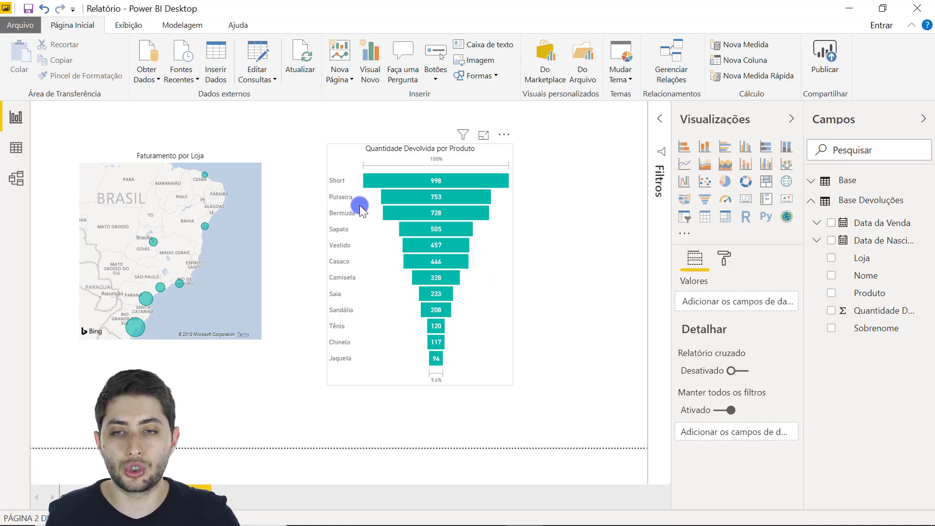
- Compare the Quantidade Vendida por Produto donut on page 1 with the returns funnel on page 2, and return to page 1
left_click(91, 497)
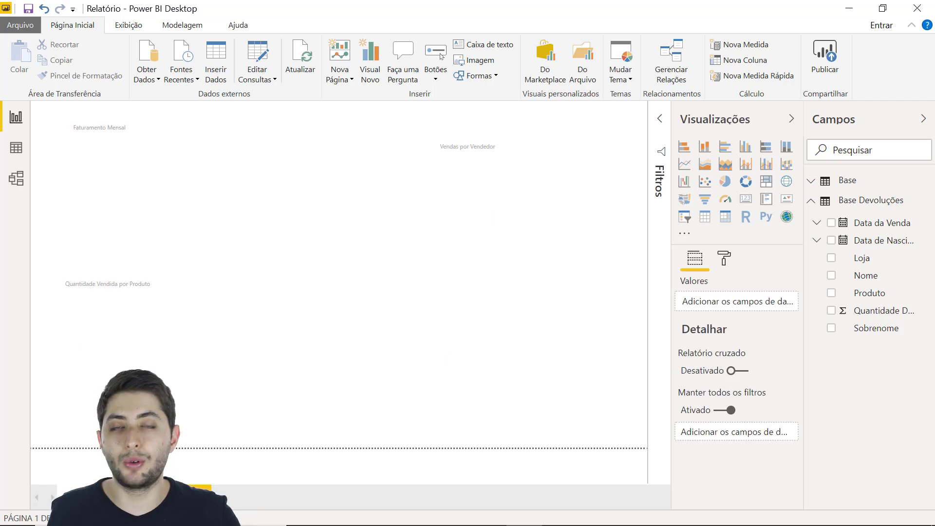
left_click(296, 363)
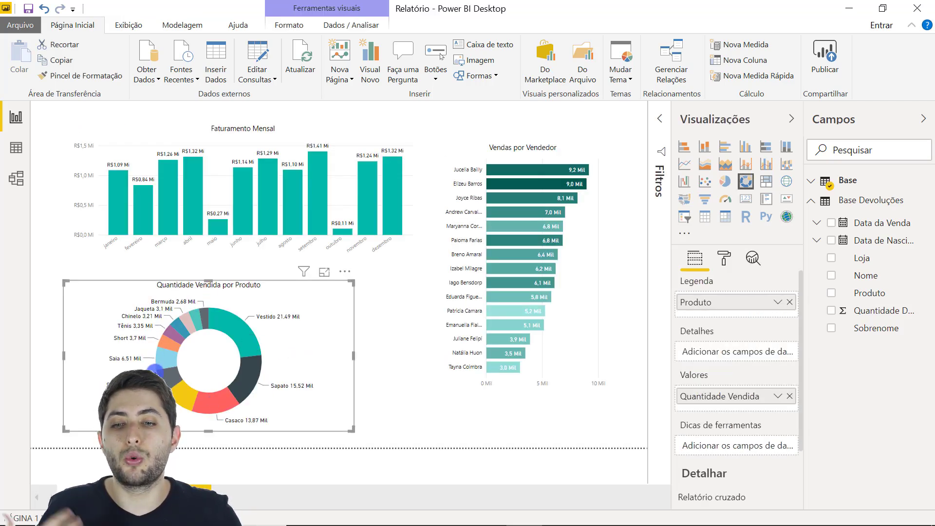
mouse_move(163, 361)
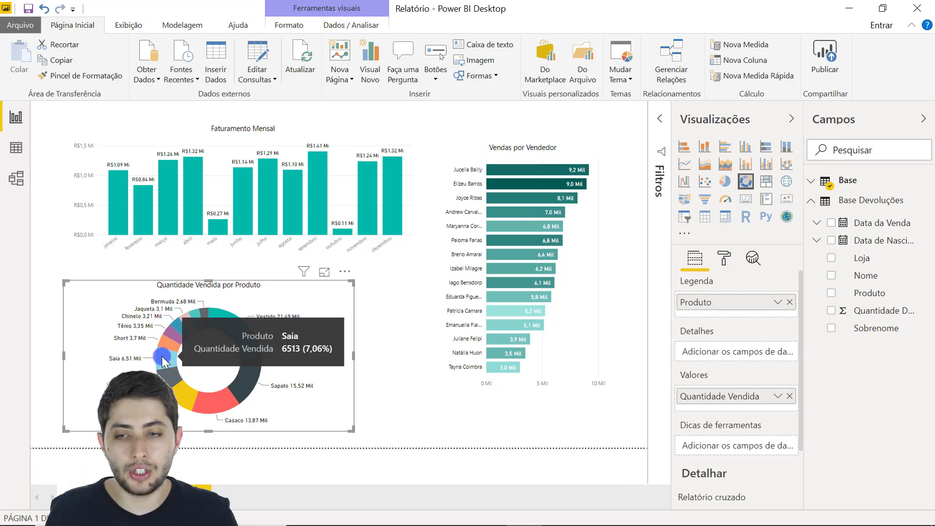
mouse_move(199, 322)
left_click(89, 437)
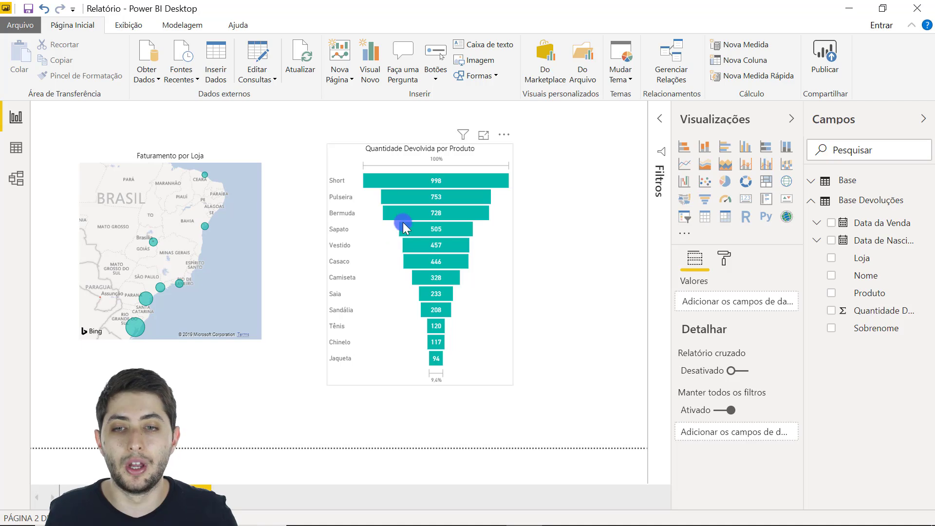
left_click(528, 222)
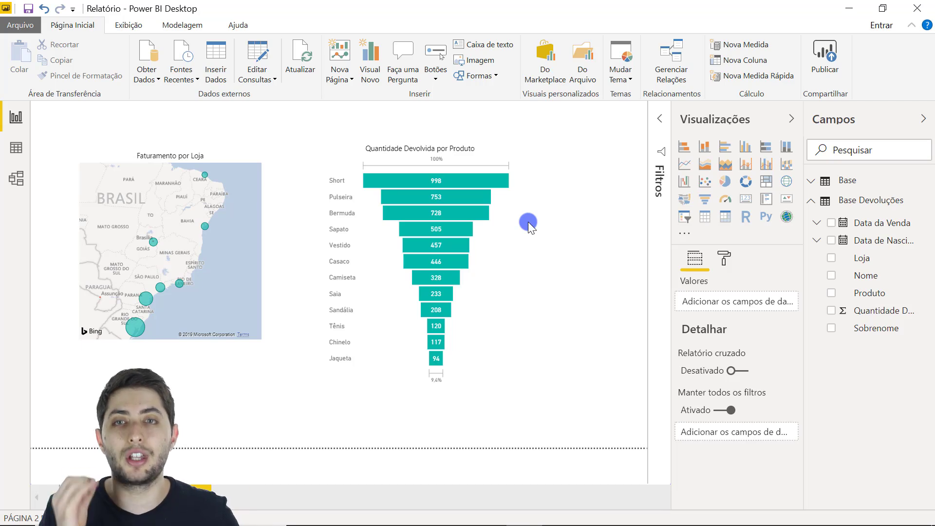
left_click(93, 497)
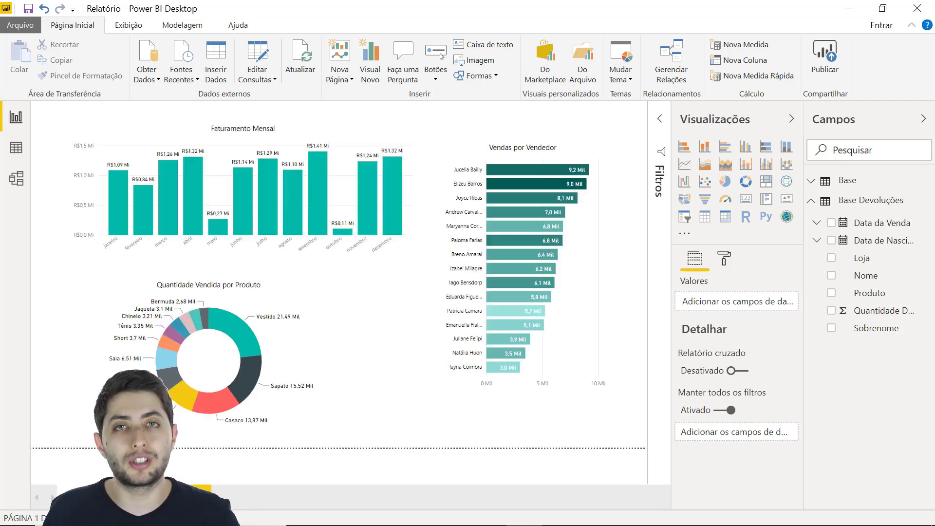